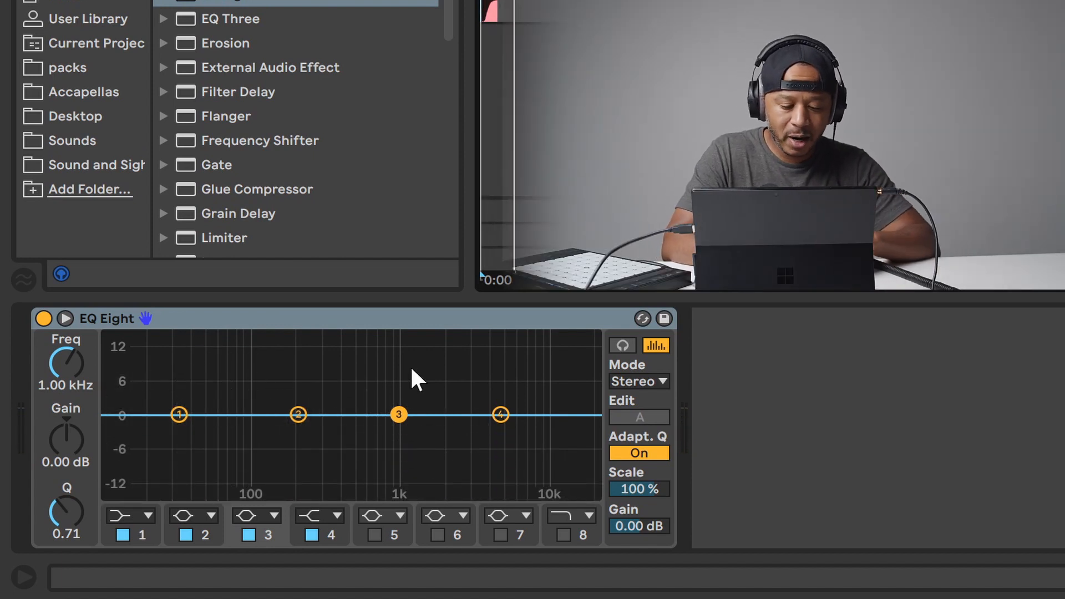
# Play the beat briefly, then open the expanded frequency display of the EQ Eight on the Kick track.
pyautogui.press('space')
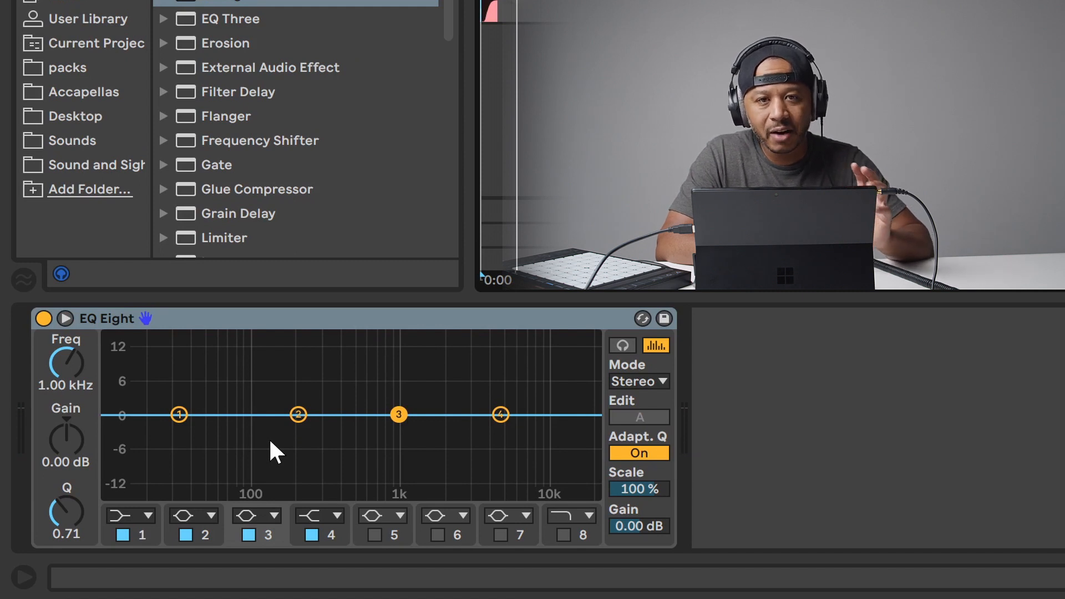
pyautogui.press('space')
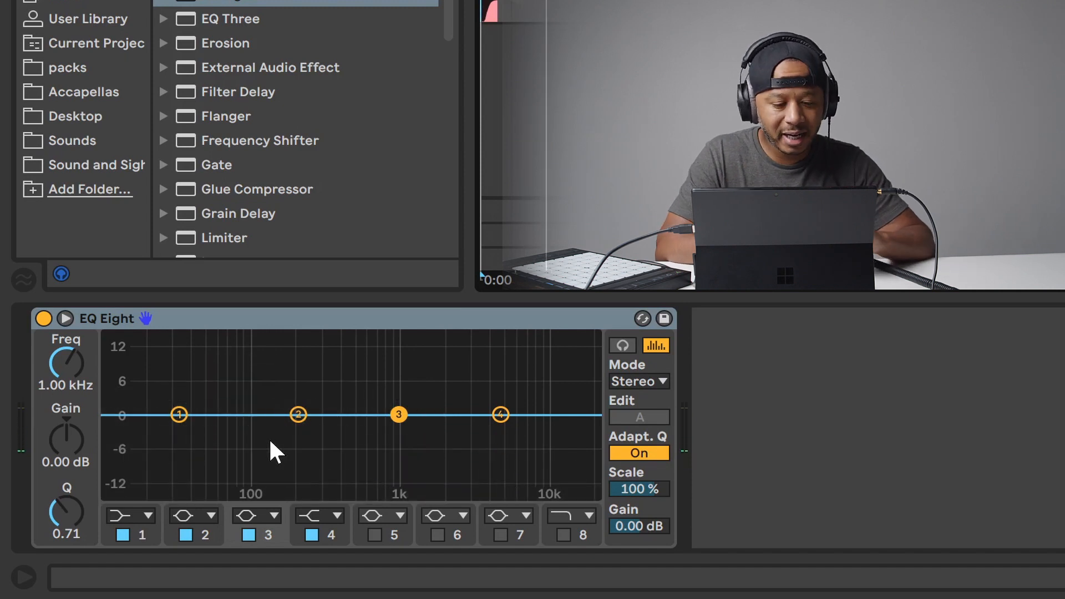
pyautogui.click(65, 318)
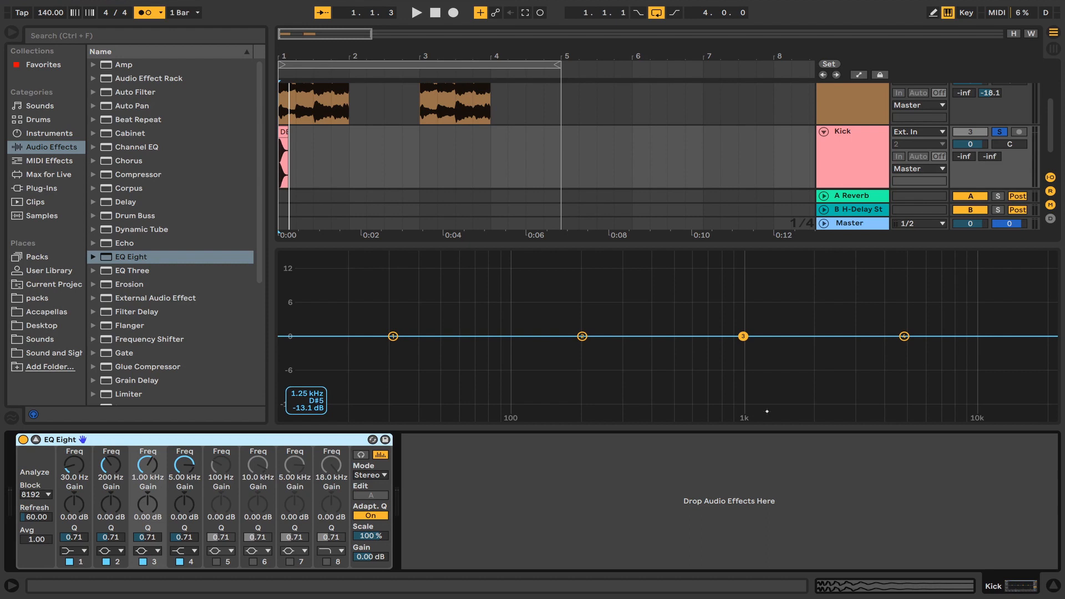
# Play and stop the arrangement, then select the 808 track.
pyautogui.press('space')
pyautogui.press('space')
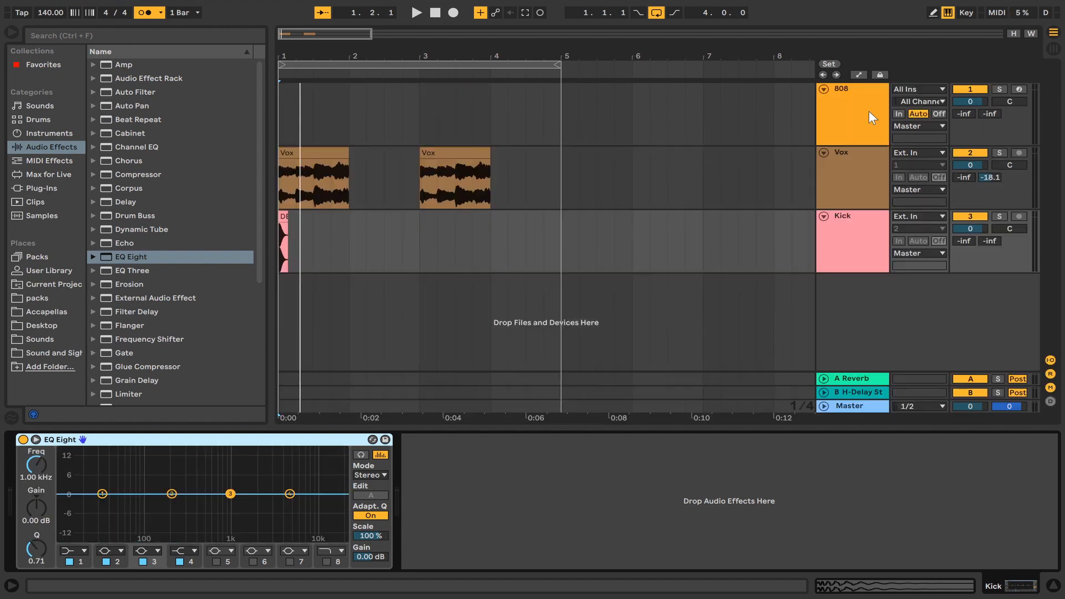
pyautogui.click(869, 112)
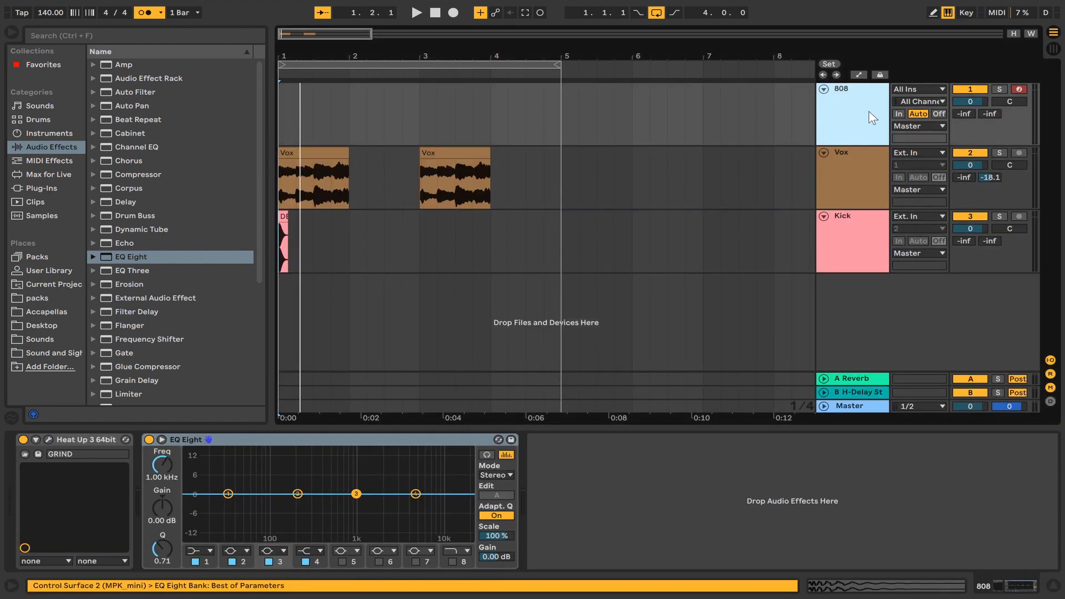
# Open the Heat Up 3 instrument's plugin window on the 808 track, move it, and close it.
pyautogui.click(51, 435)
pyautogui.moveTo(155, 20); pyautogui.dragTo(337, 89)
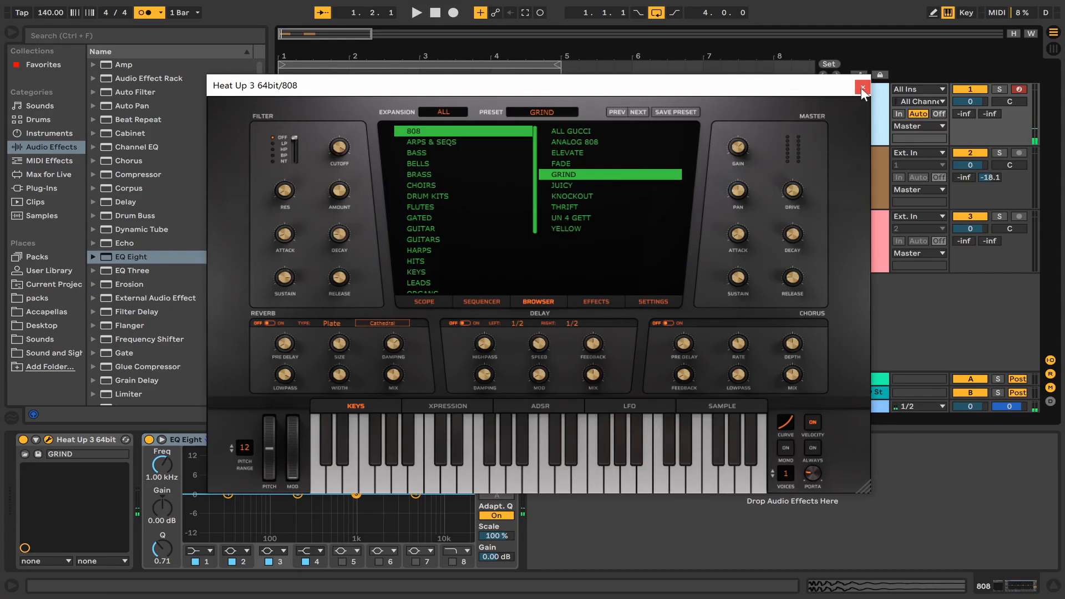
pyautogui.click(867, 82)
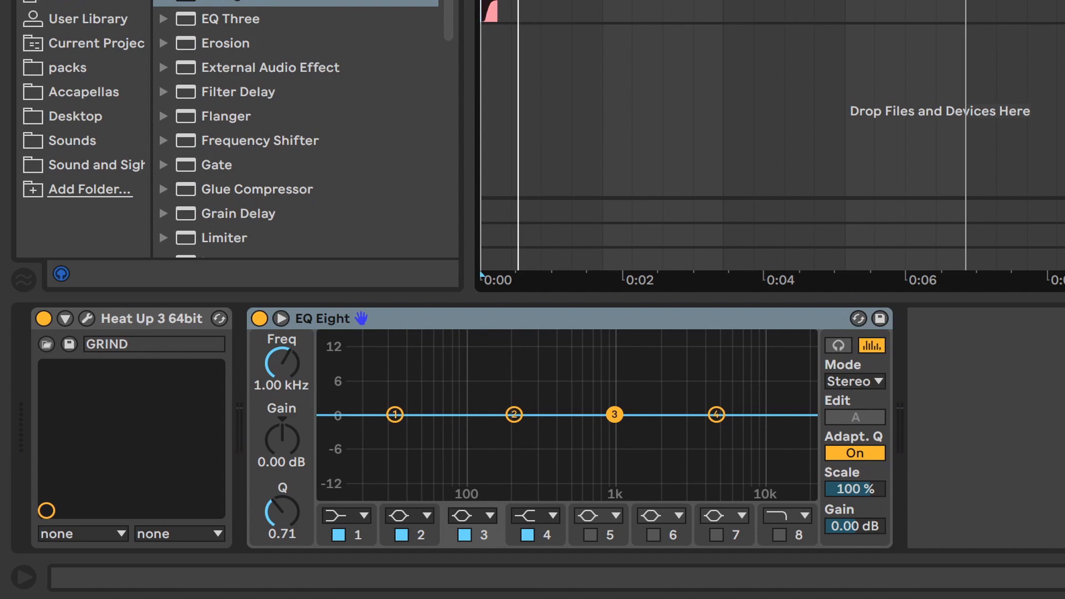
# Turn off arrangement recording and the metronome, then stop playback.
pyautogui.click(280, 318)
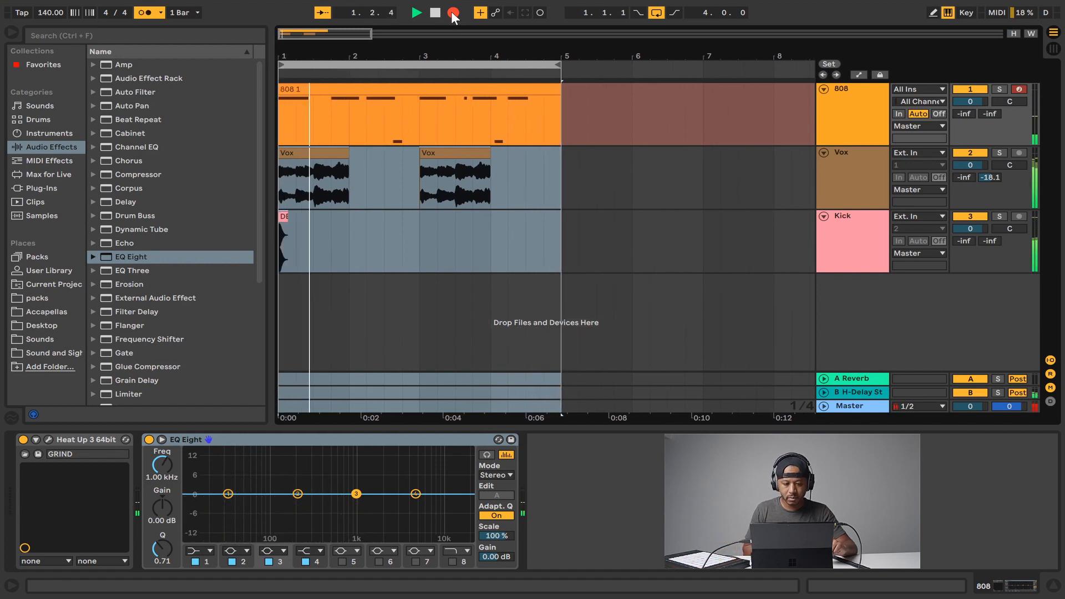
pyautogui.click(453, 11)
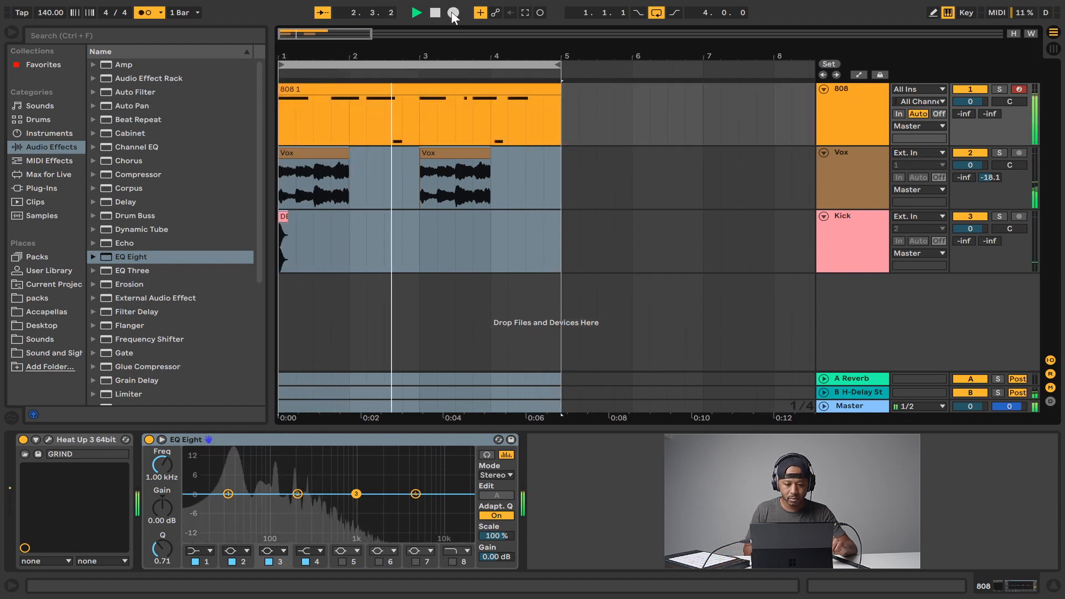
pyautogui.click(142, 11)
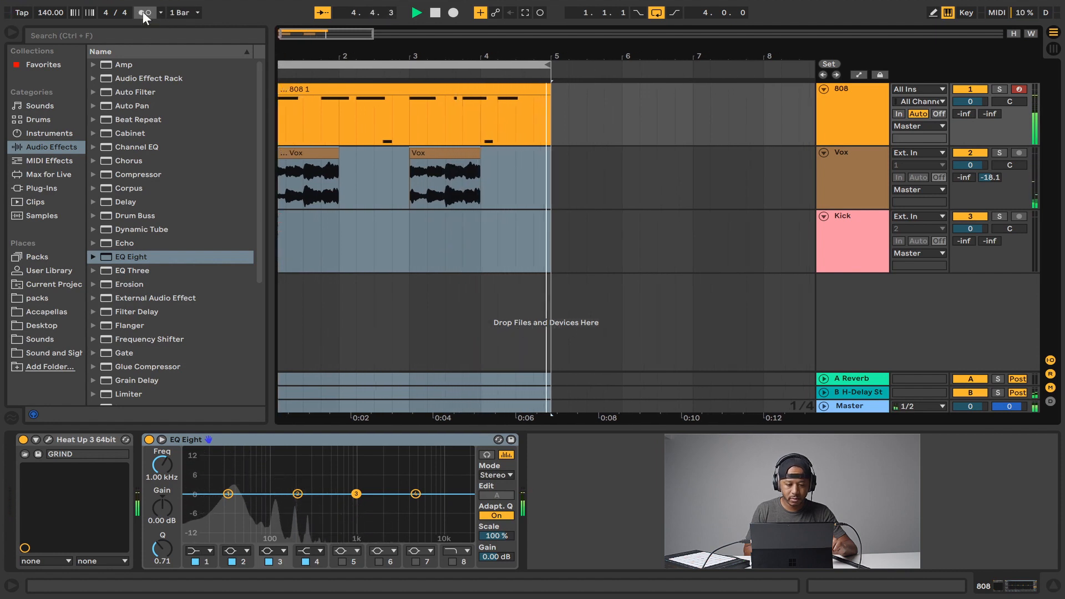
pyautogui.press('space')
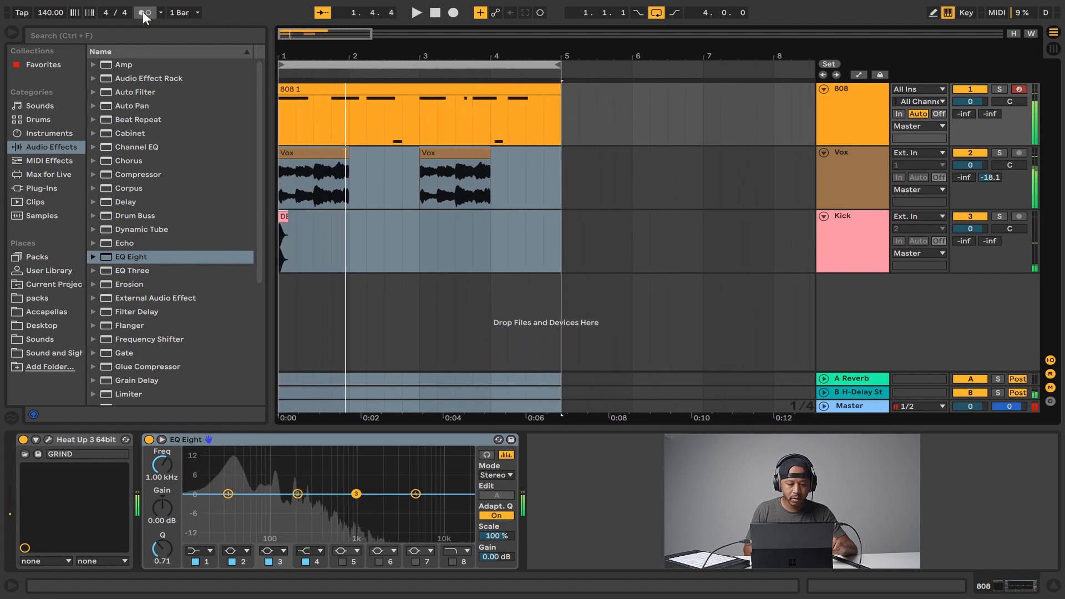
# Select the first bar of the Kick track and duplicate it three times to fill four bars.
pyautogui.moveTo(283, 217); pyautogui.dragTo(284, 245)
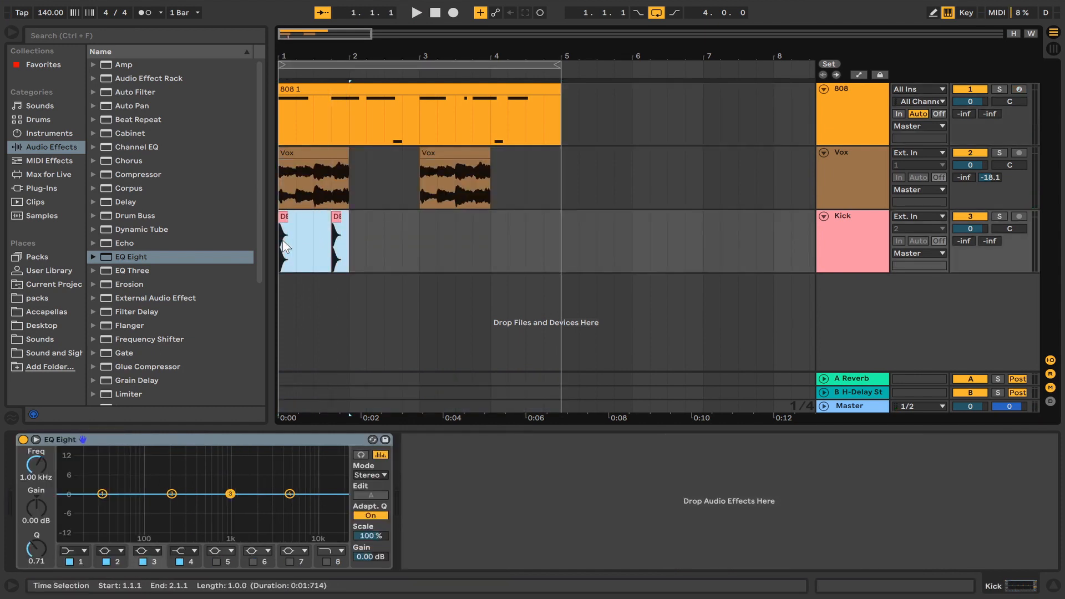
pyautogui.hotkey('ctrl', 'd')
pyautogui.hotkey('ctrl', 'd')
pyautogui.hotkey('ctrl', 'd')
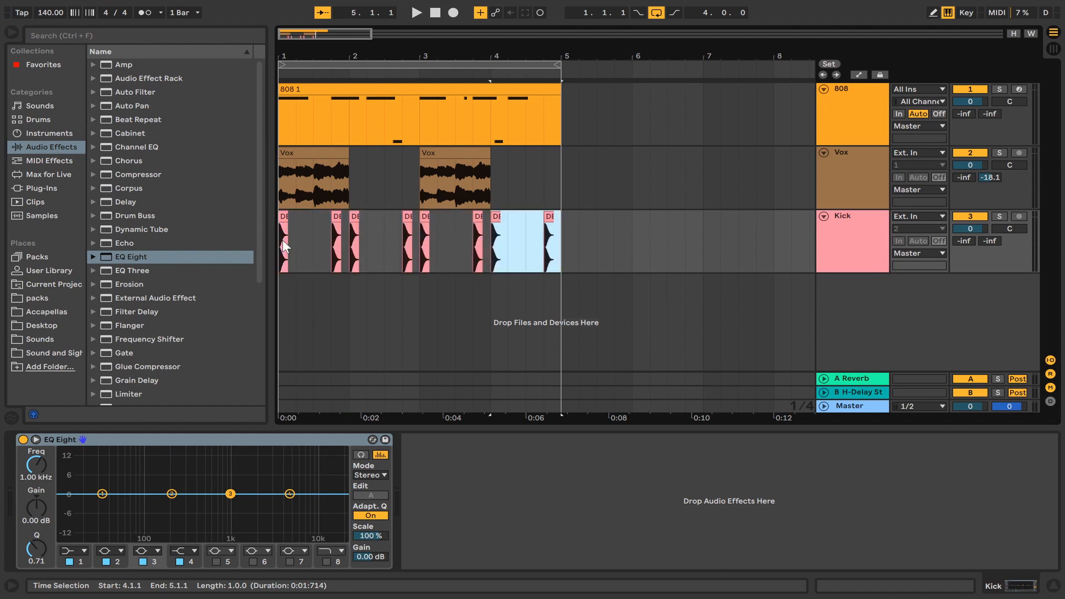
# Set the playback start to bar 1 and play the arrangement to hear the kick pattern.
pyautogui.click(284, 244)
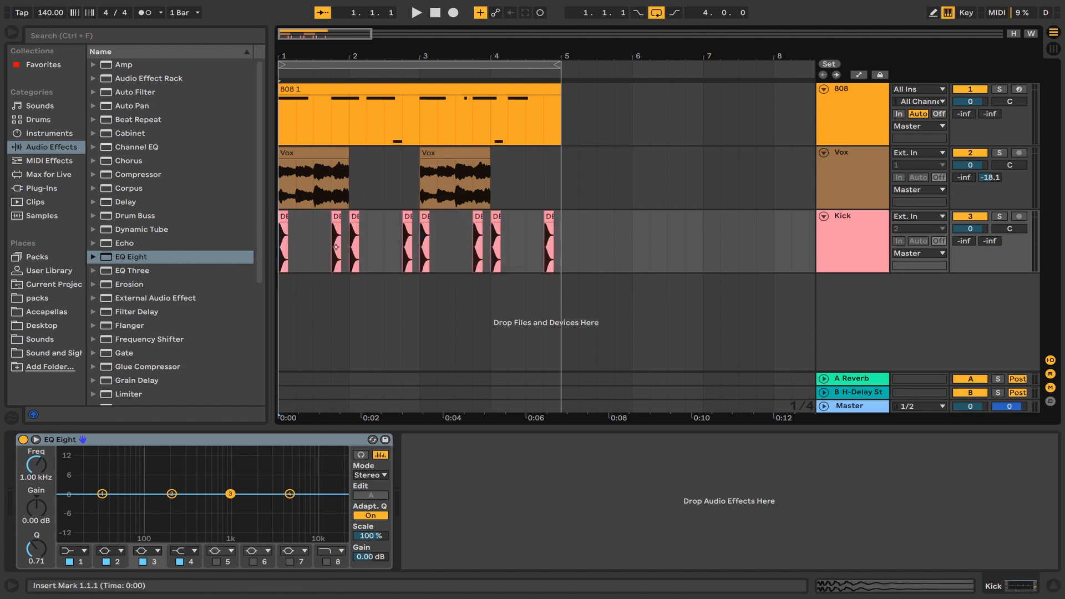
pyautogui.press('space')
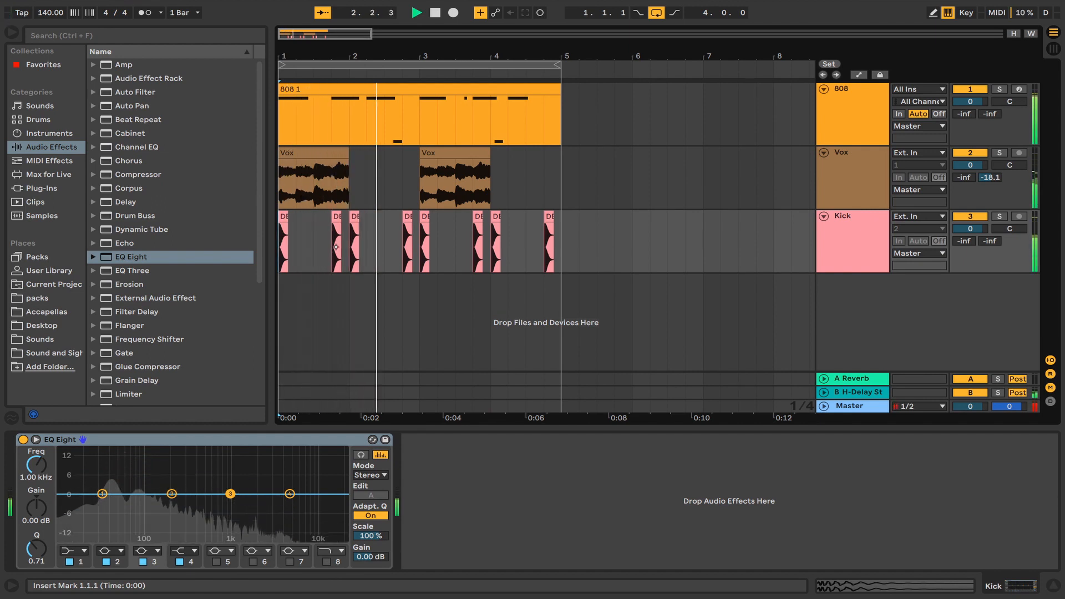
pyautogui.press('space')
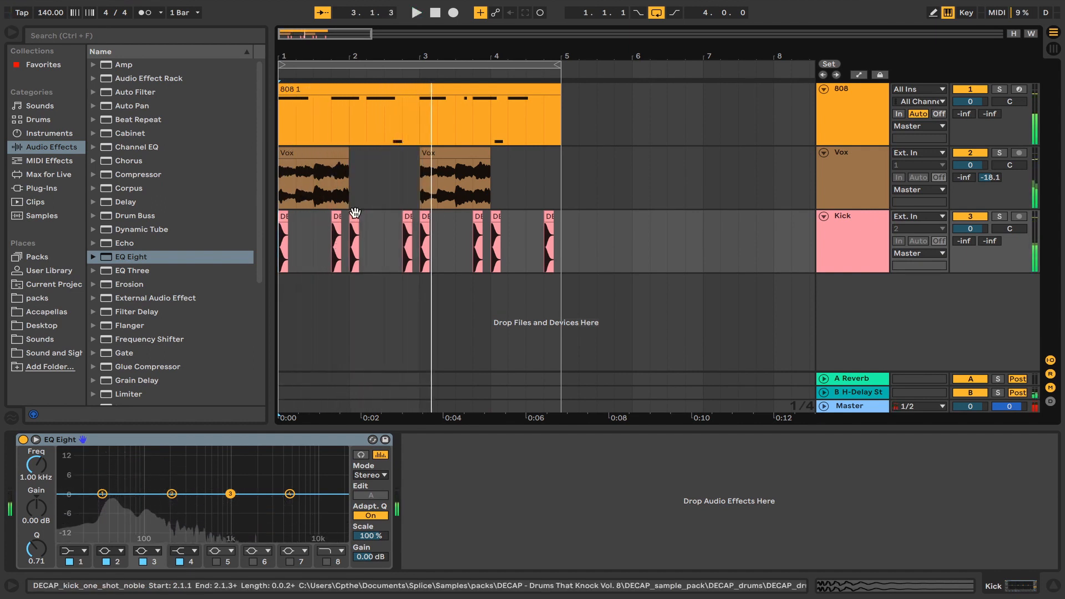
# Select a kick clip in the second bar, zoom in on it and play it.
pyautogui.click(355, 217)
pyautogui.click(367, 228)
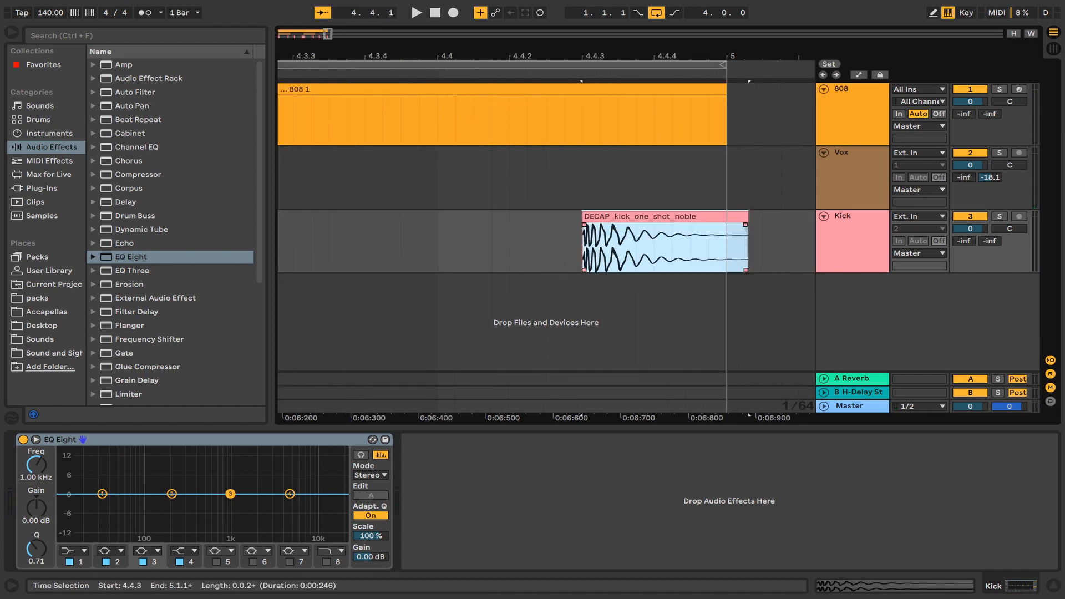
pyautogui.press('space')
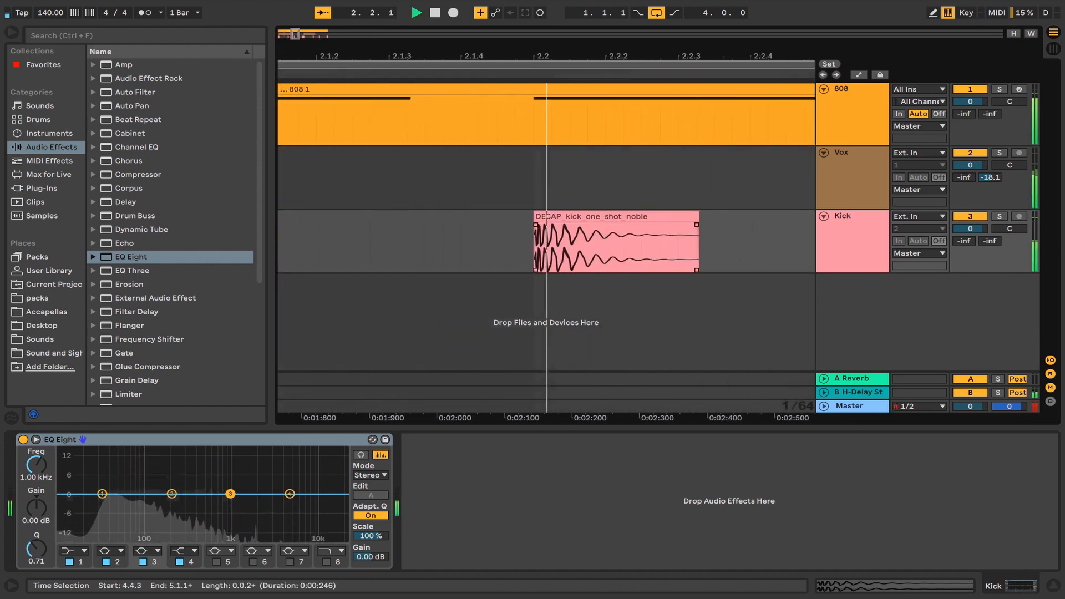
# Zoom the arrangement back out and play the beat from the start.
pyautogui.moveTo(770, 51); pyautogui.dragTo(770, 18)
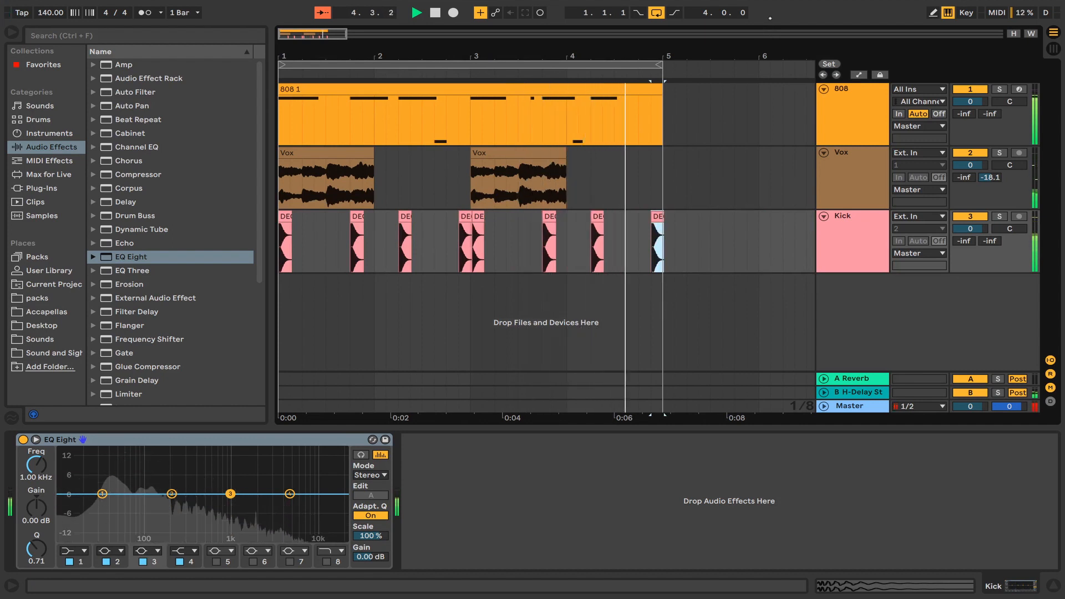
pyautogui.press('space')
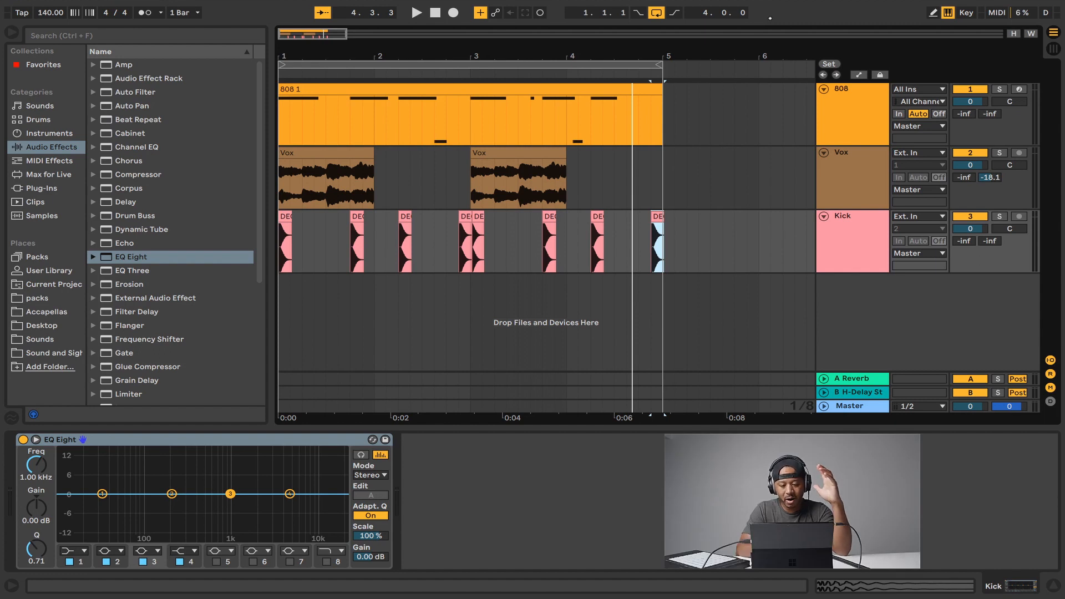
pyautogui.press('space')
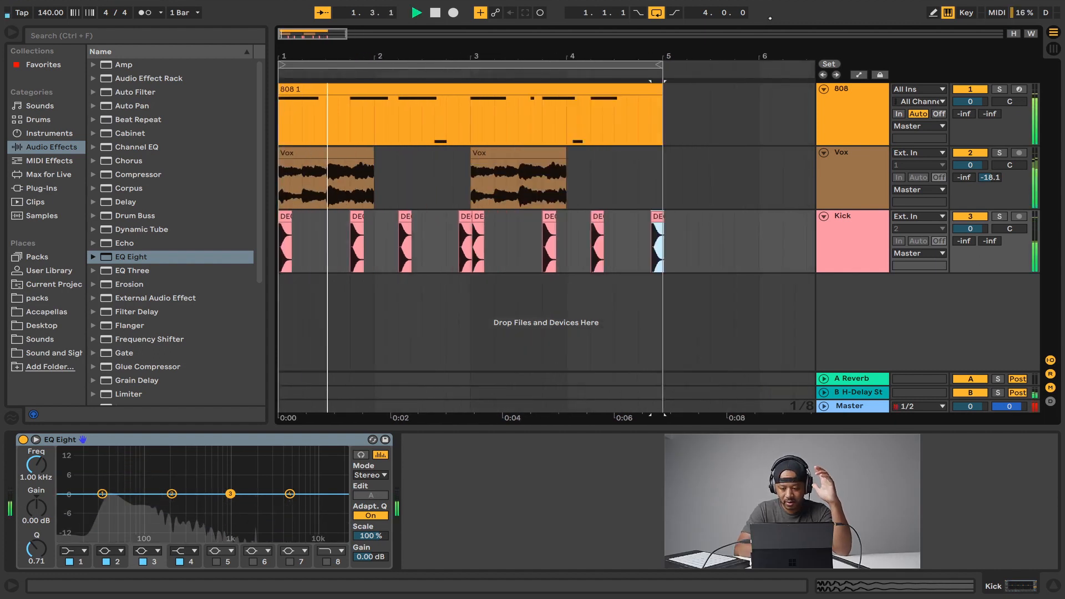
pyautogui.press('space')
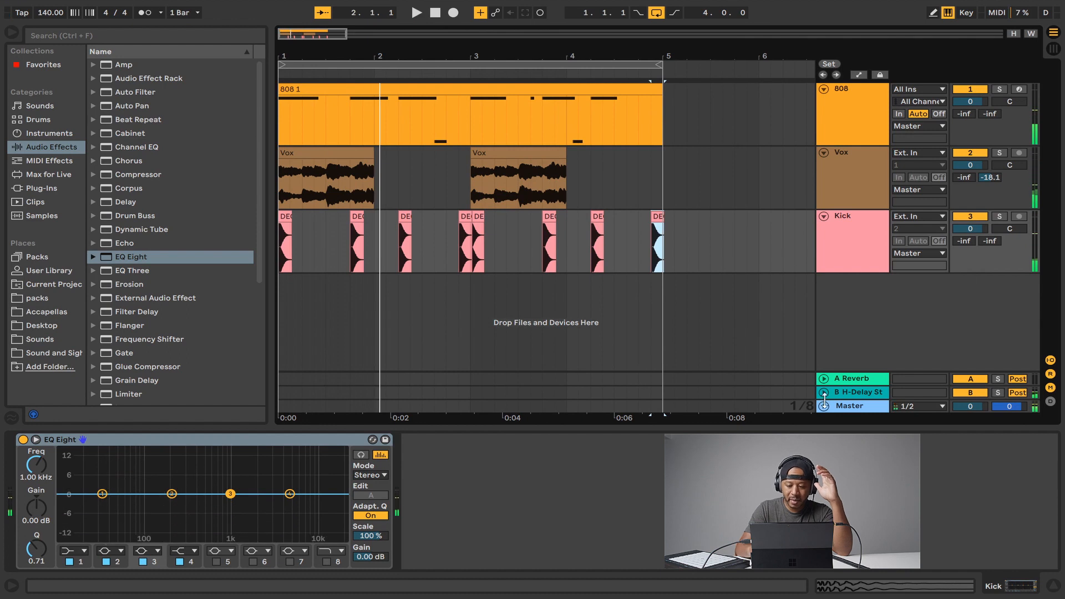
# Unfold the Master track and play the arrangement.
pyautogui.click(824, 407)
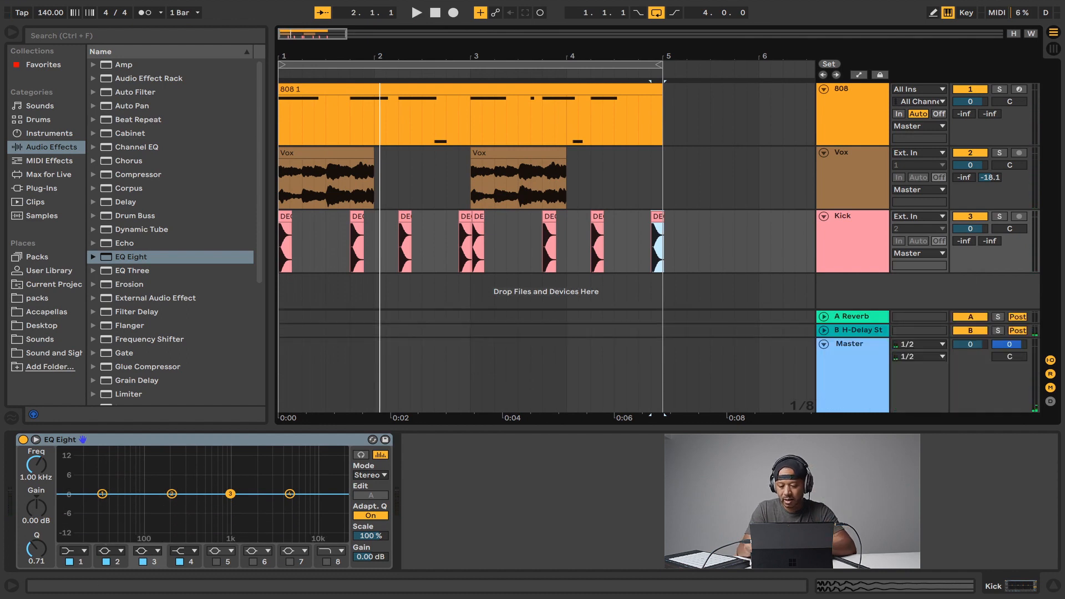
pyautogui.press('space')
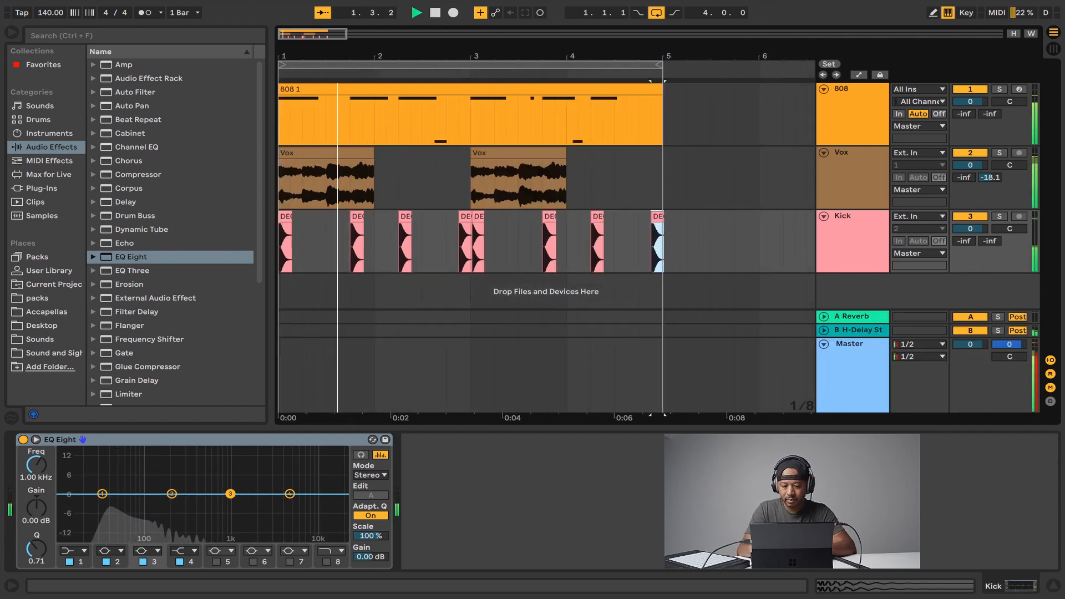
pyautogui.press('space')
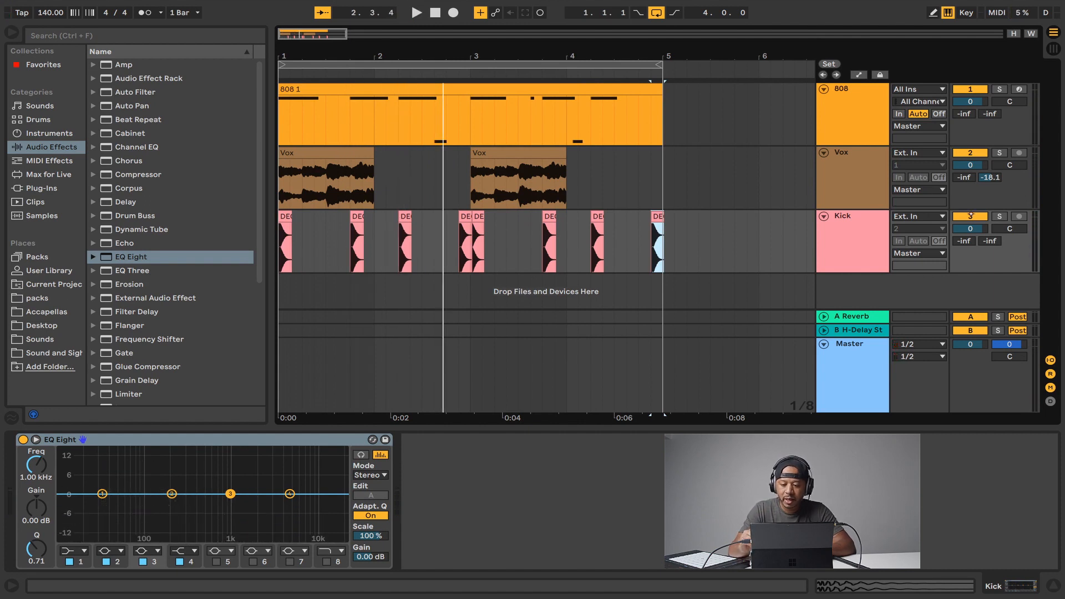
pyautogui.click(970, 216)
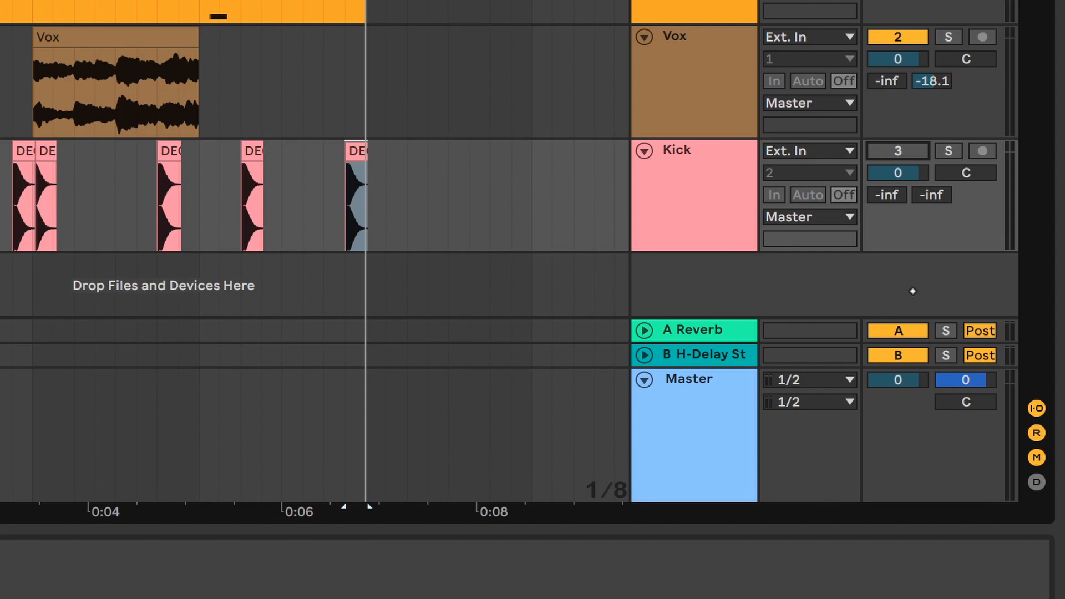
pyautogui.click(894, 148)
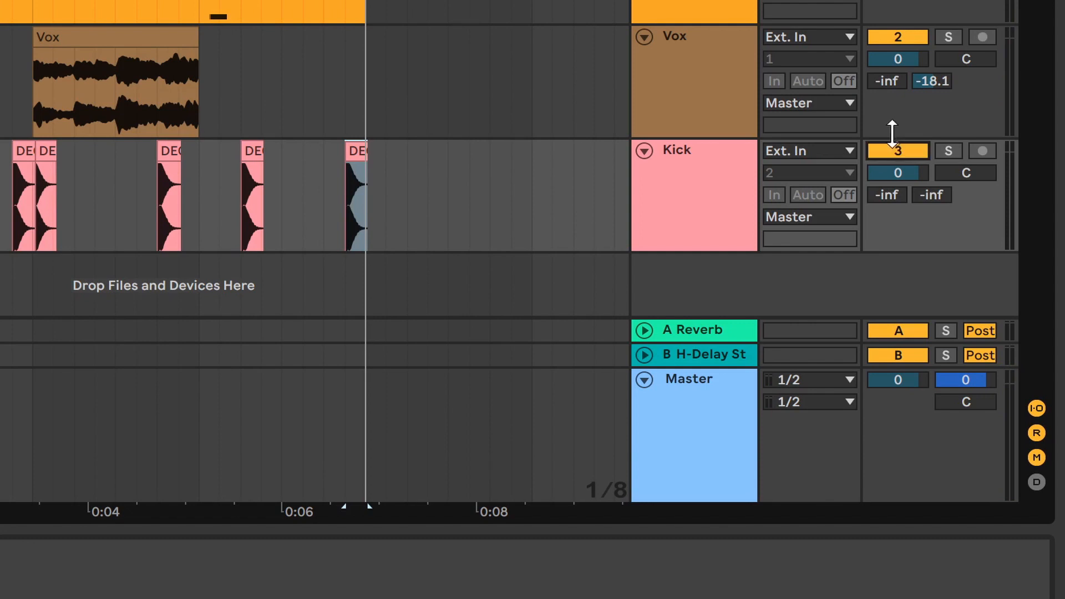
pyautogui.press('space')
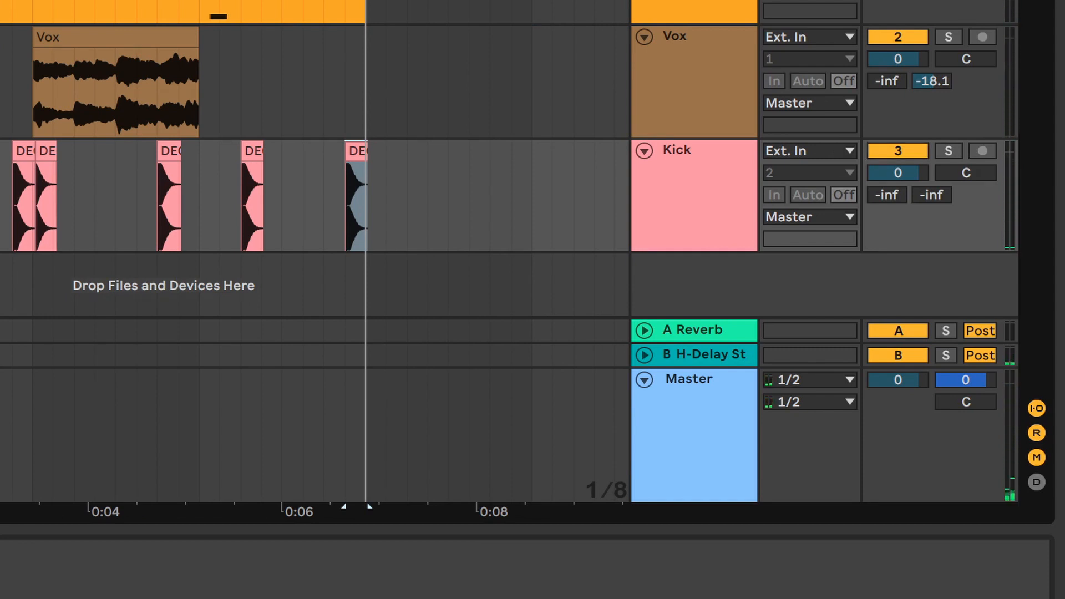
# Deactivate the Kick and Vox tracks so only the 808 plays.
pyautogui.click(692, 198)
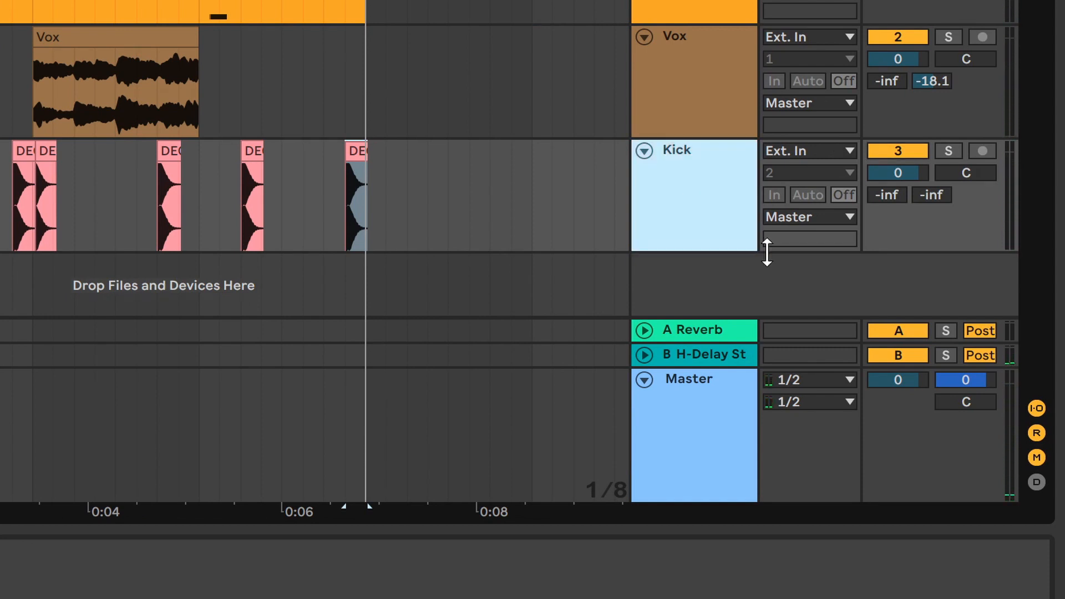
pyautogui.click(896, 150)
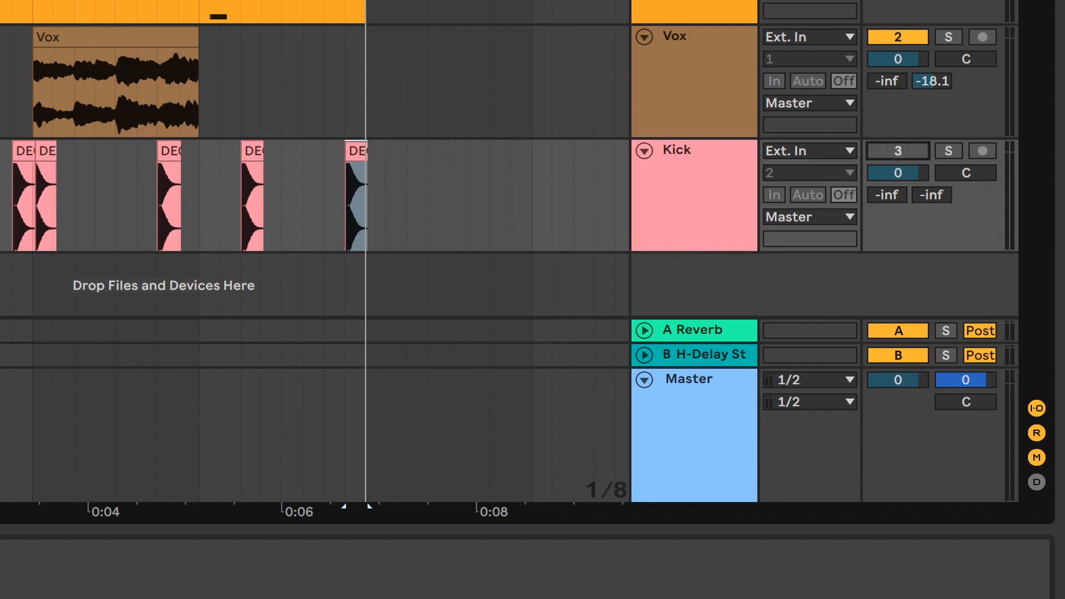
pyautogui.click(693, 5)
pyautogui.press('space')
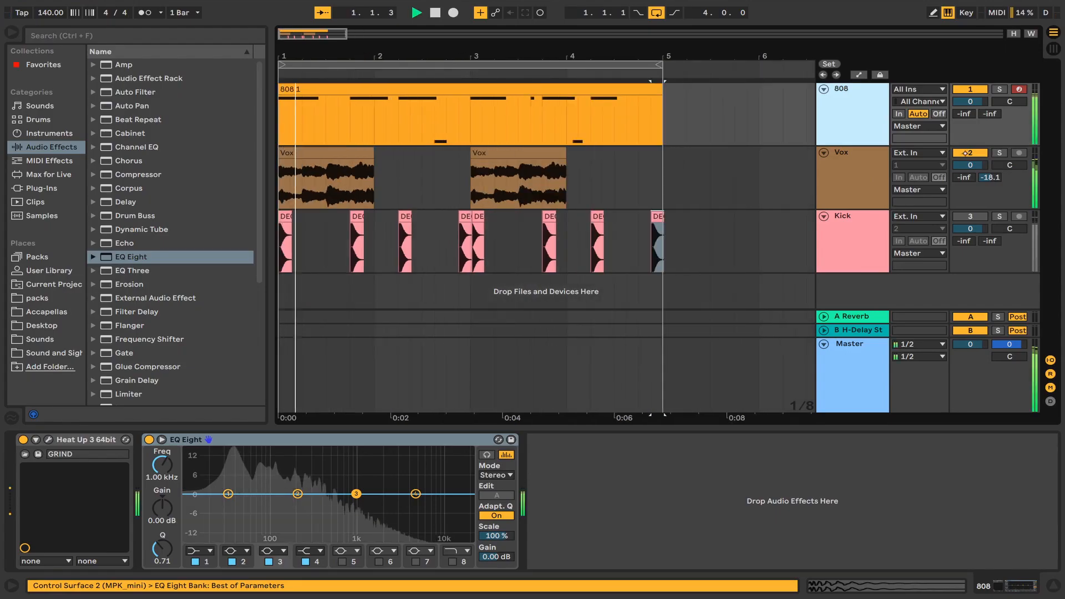
pyautogui.click(898, 37)
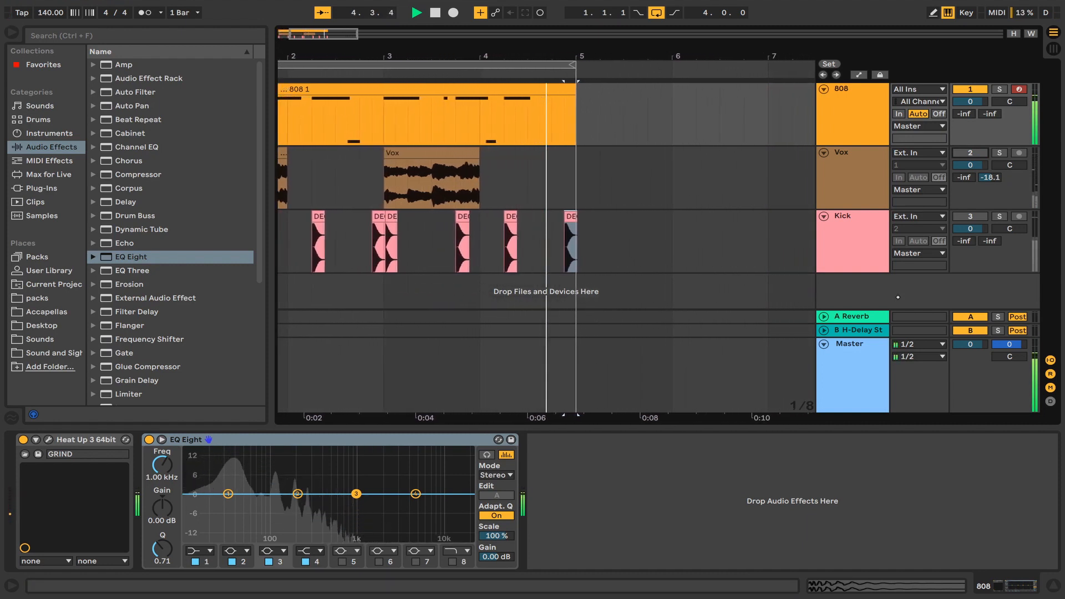
# Open the 808's EQ Eight expanded display and cut band 2 to about 132 Hz at -6.70 dB.
pyautogui.click(162, 440)
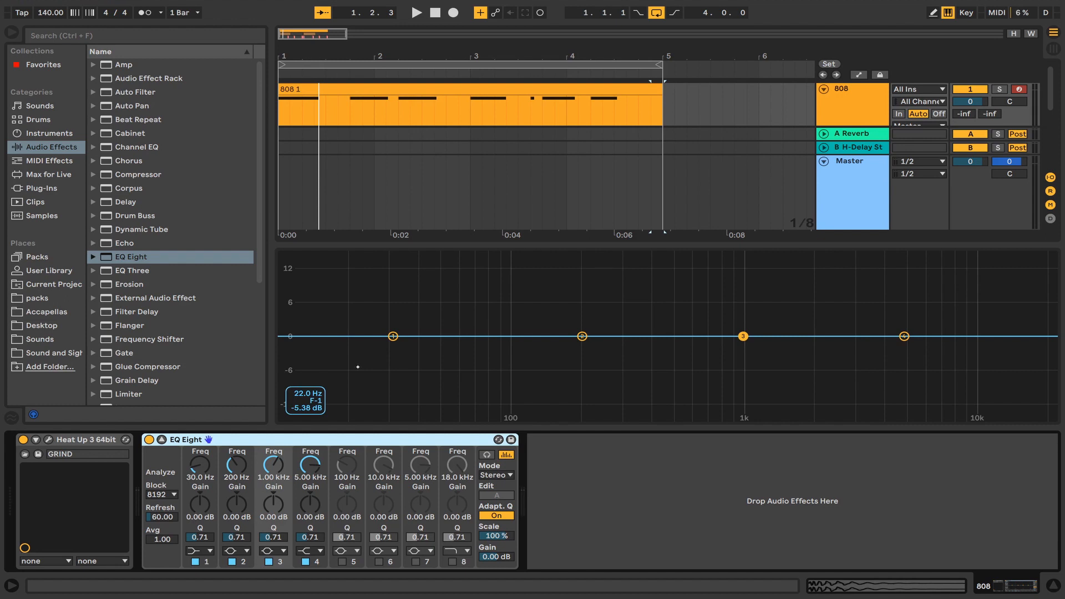
pyautogui.press('space')
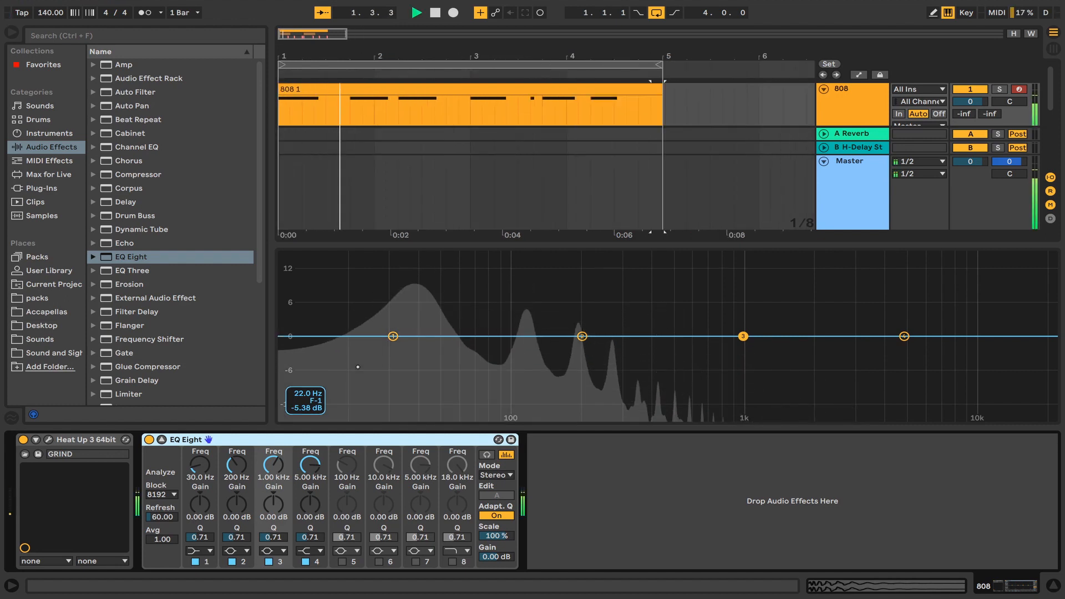
pyautogui.press('space')
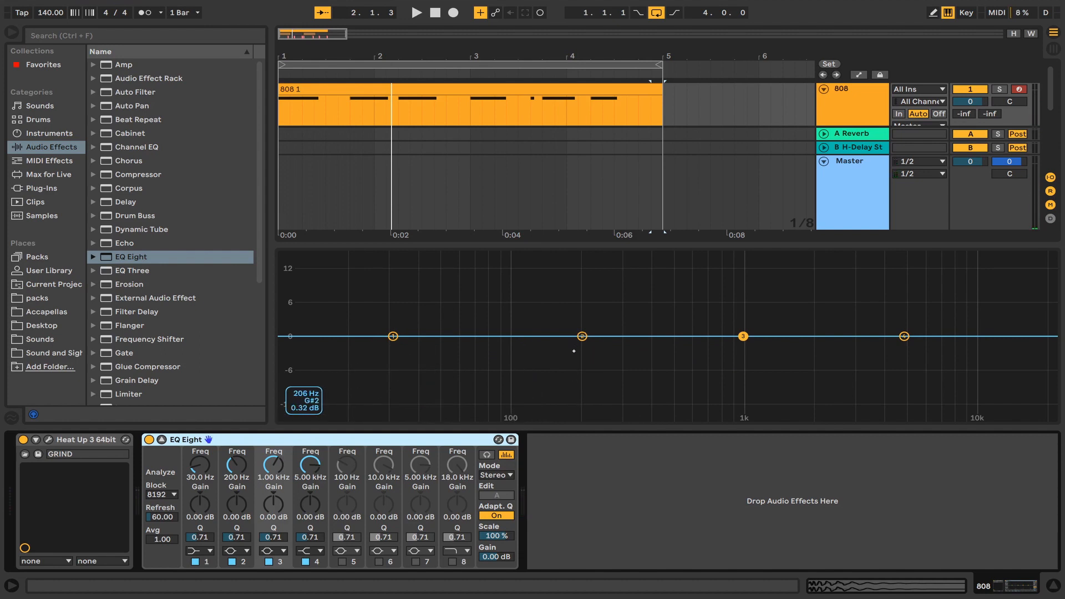
pyautogui.moveTo(582, 336); pyautogui.dragTo(544, 371)
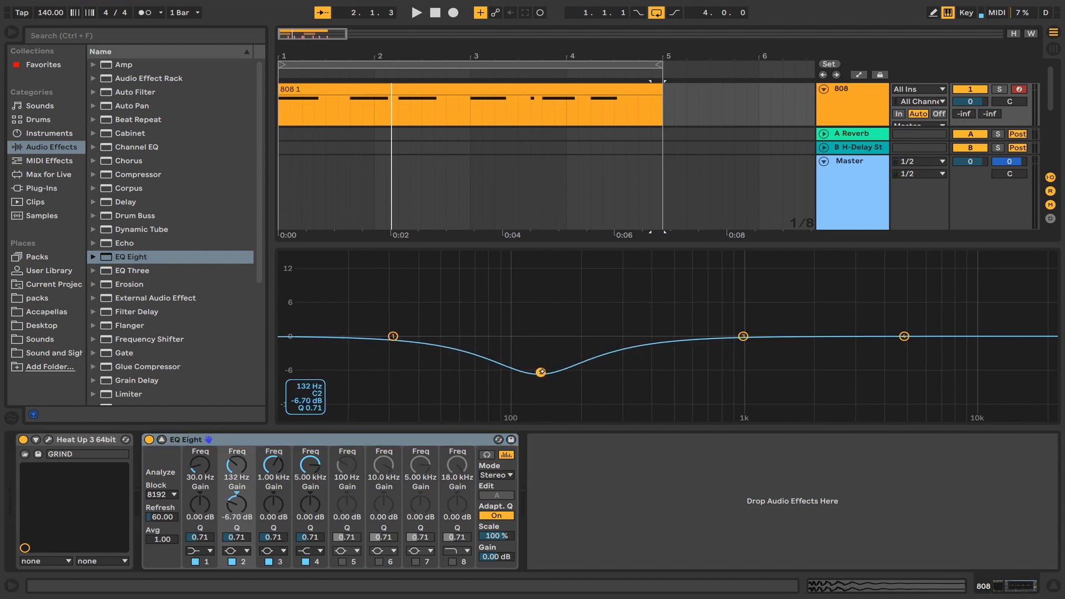
# Move the 808's EQ band 2 cut to about 145 Hz at -8.17 dB while playing, then collapse the expanded display.
pyautogui.press('space')
pyautogui.moveTo(541, 372); pyautogui.dragTo(551, 382)
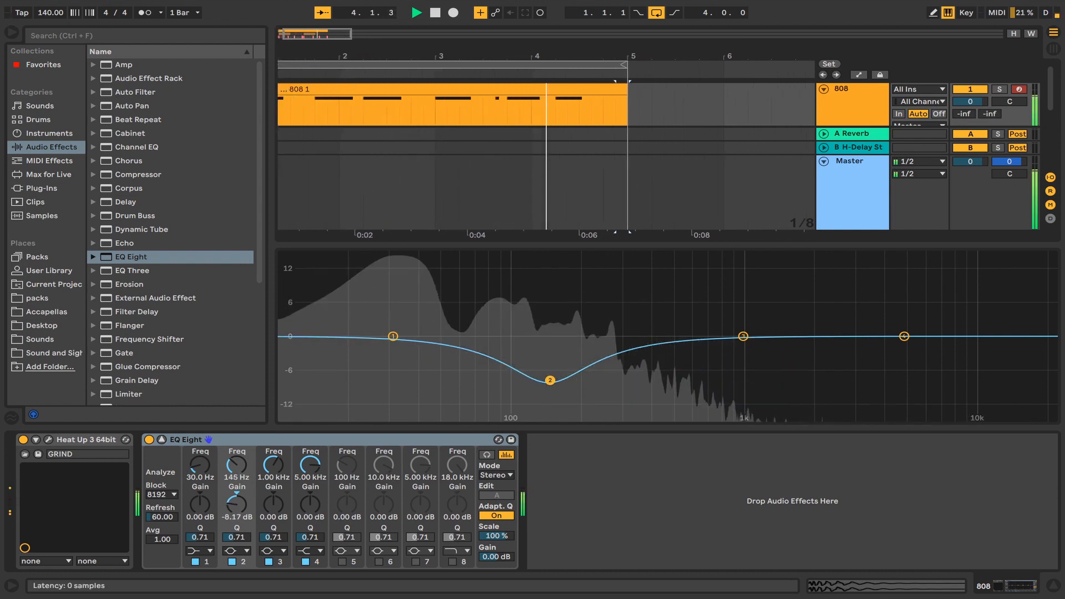
pyautogui.click(161, 440)
pyautogui.press('space')
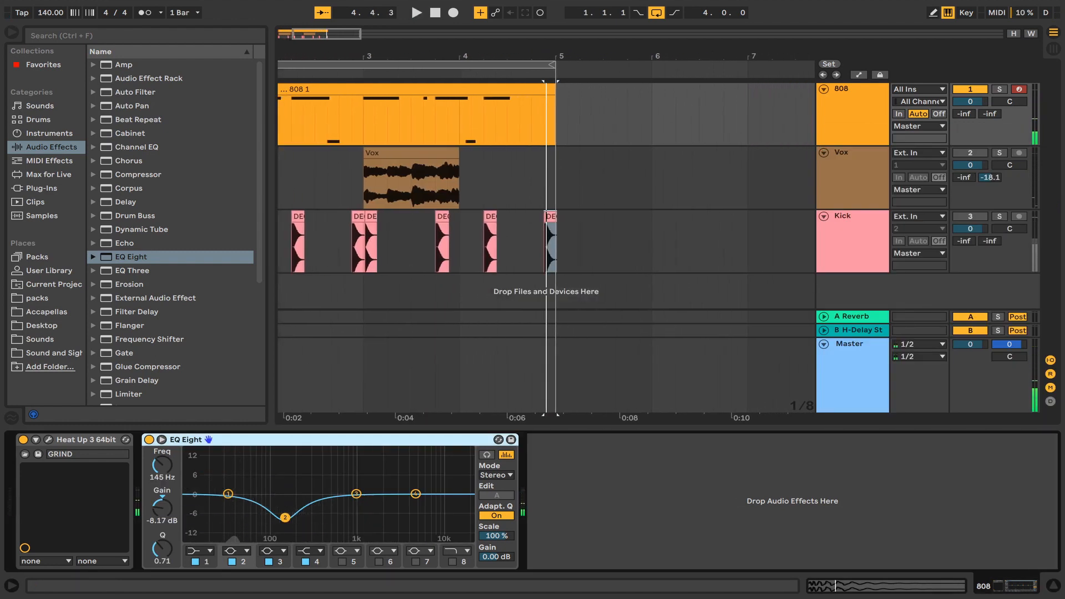
# Switch the 808's band 2 off and back on during playback to compare the cut.
pyautogui.press('XF86AudioLowerVolume')
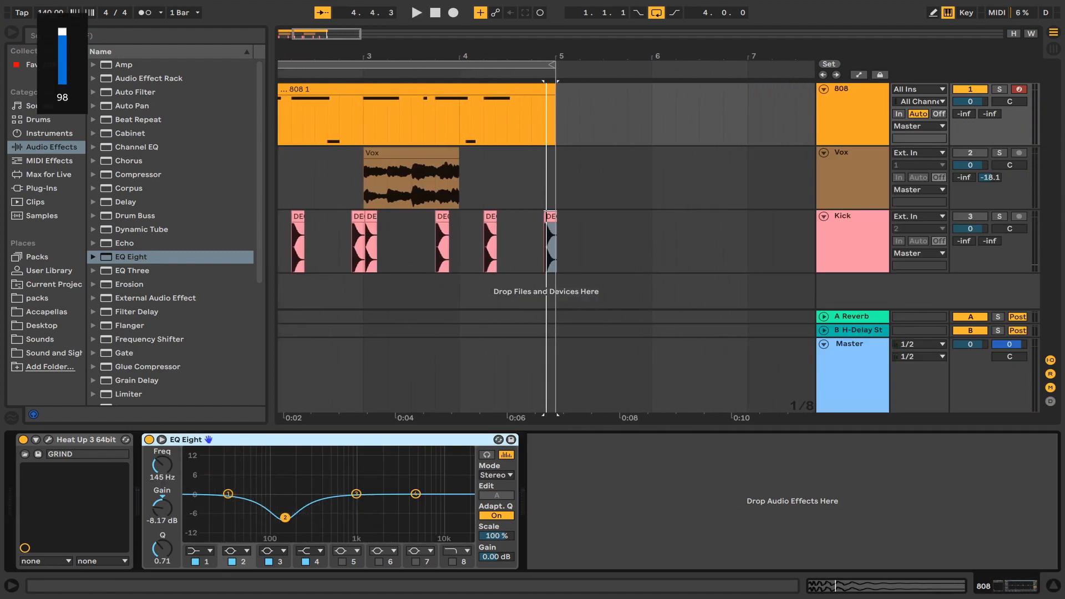
pyautogui.click(232, 562)
pyautogui.press('space')
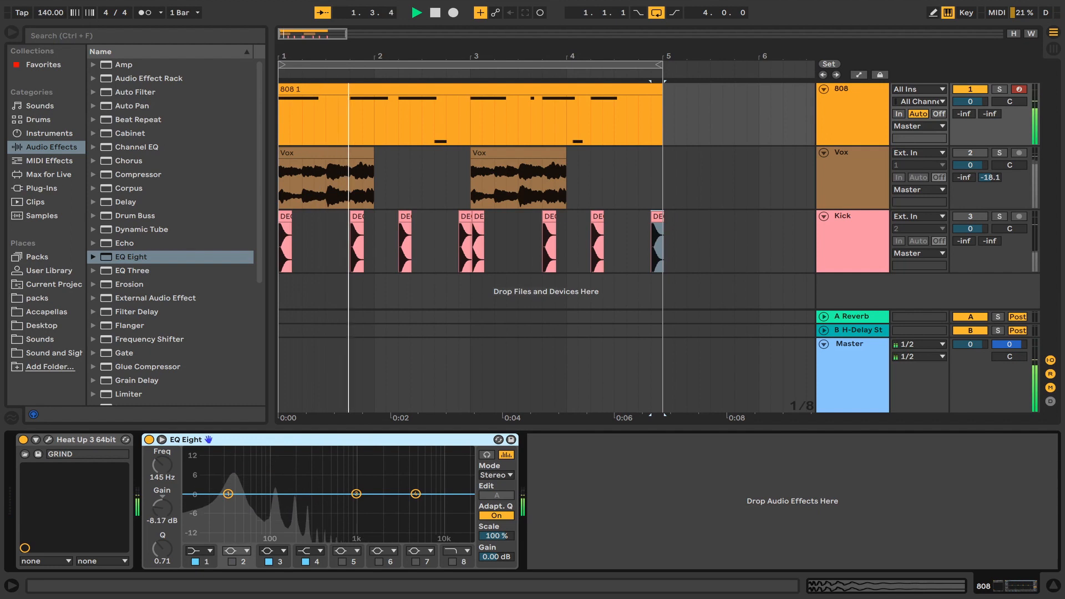
pyautogui.click(232, 562)
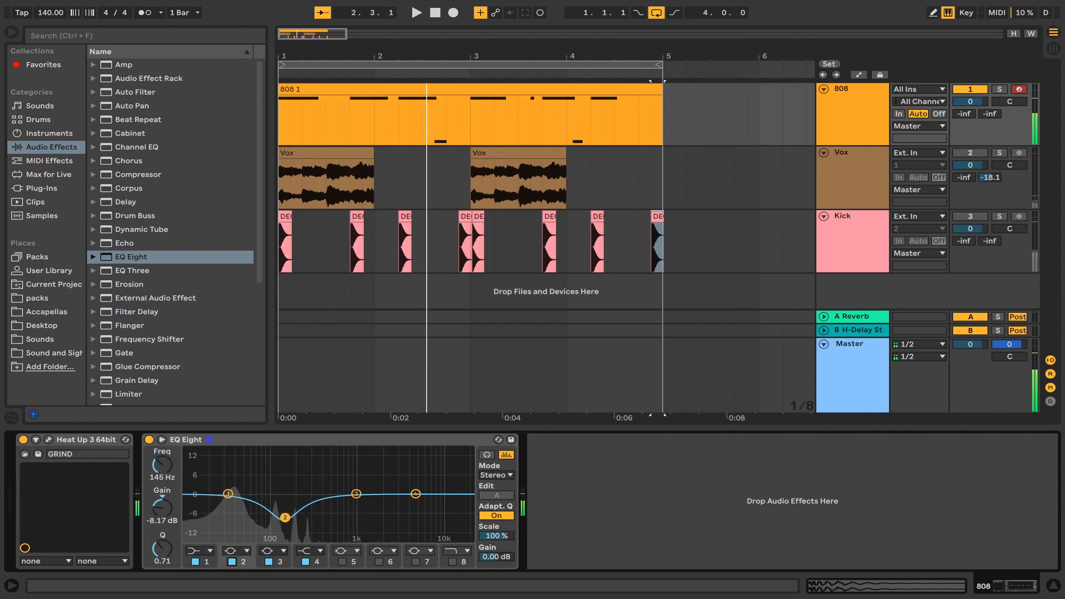
pyautogui.press('space')
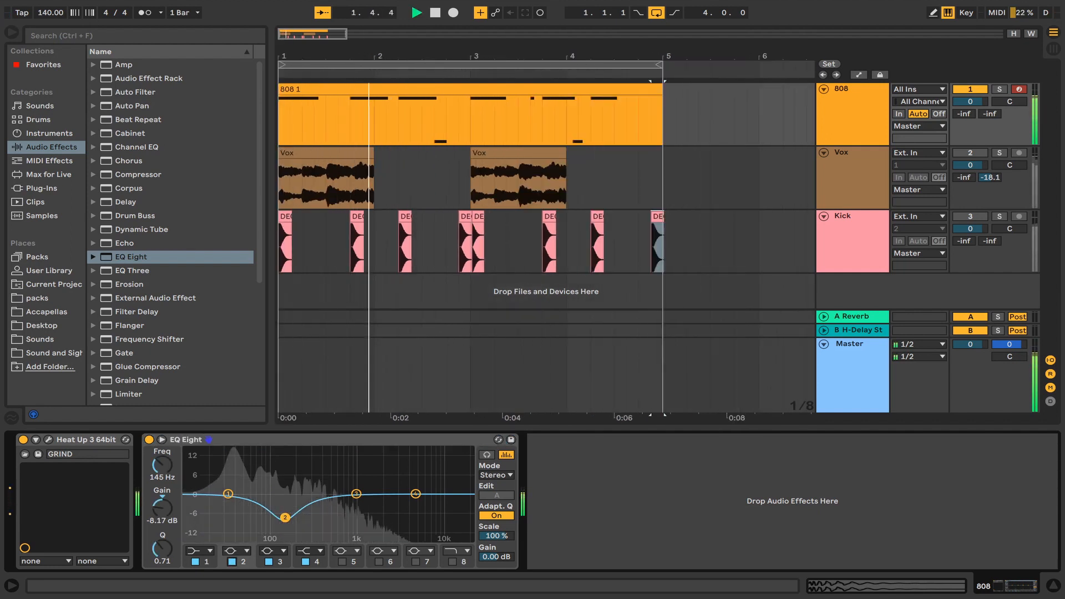
pyautogui.press('space')
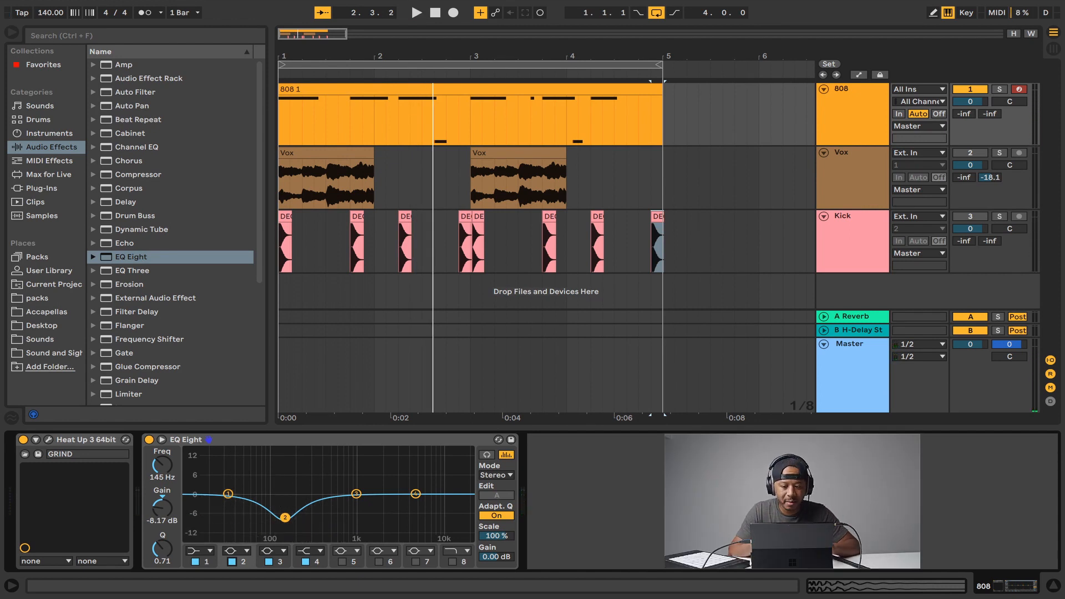
# Select the Kick track, reactivate it, and play the beat.
pyautogui.click(852, 222)
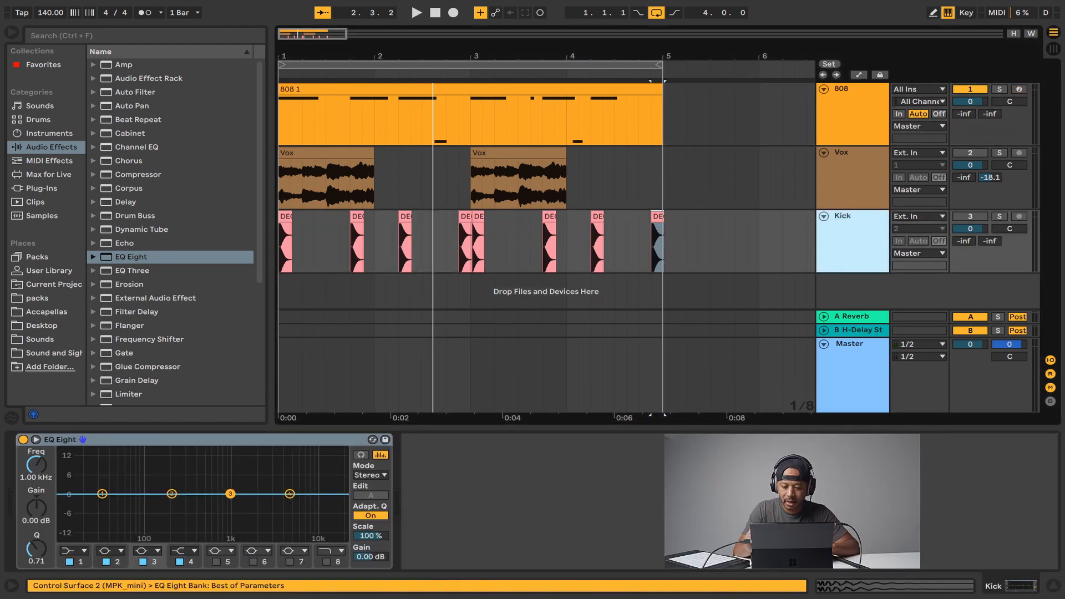
pyautogui.click(970, 216)
pyautogui.press('space')
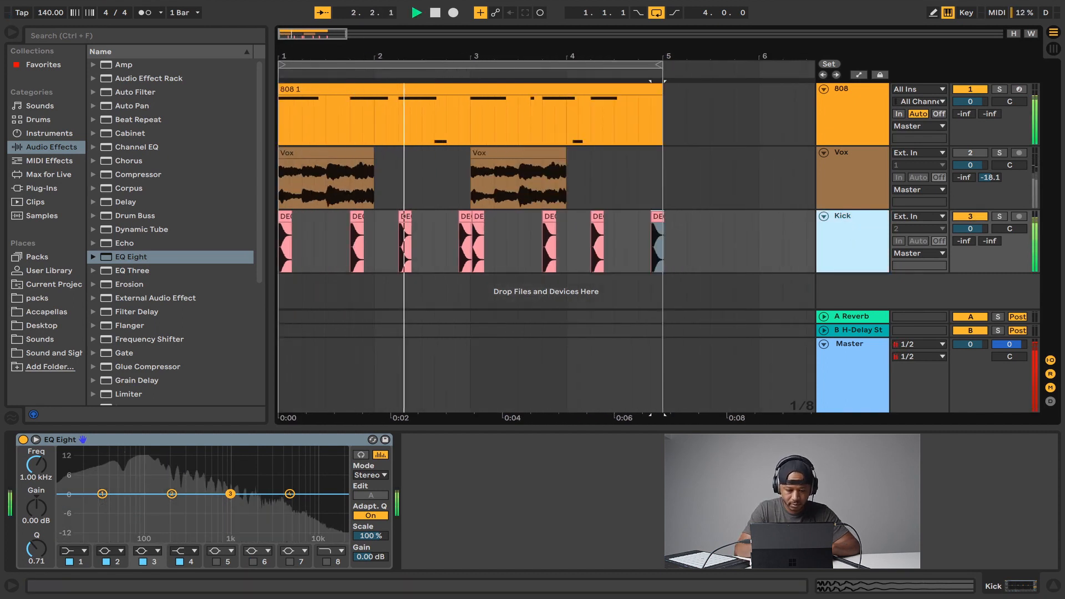
pyautogui.press('space')
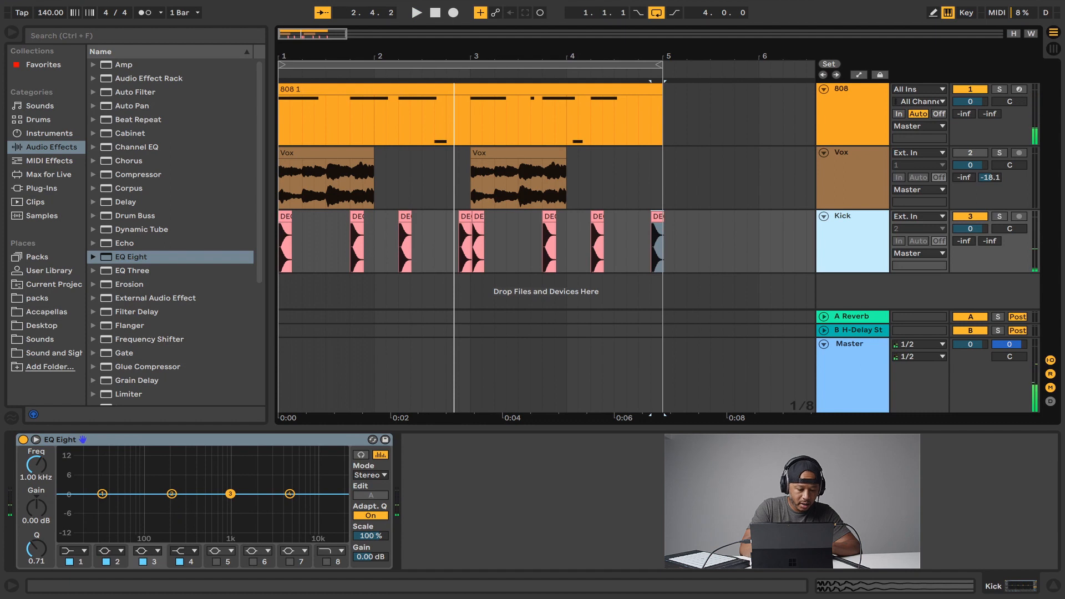
# Expand the Kick's EQ Eight display and lower its band 1 low shelf to about 116 Hz at -8.44 dB.
pyautogui.click(77, 566)
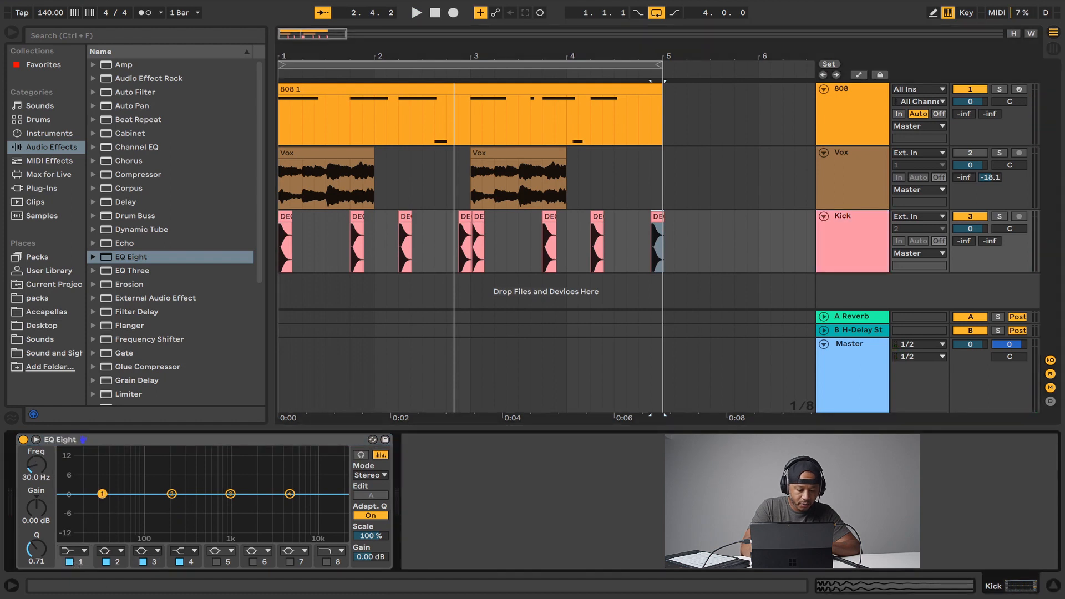
pyautogui.click(36, 440)
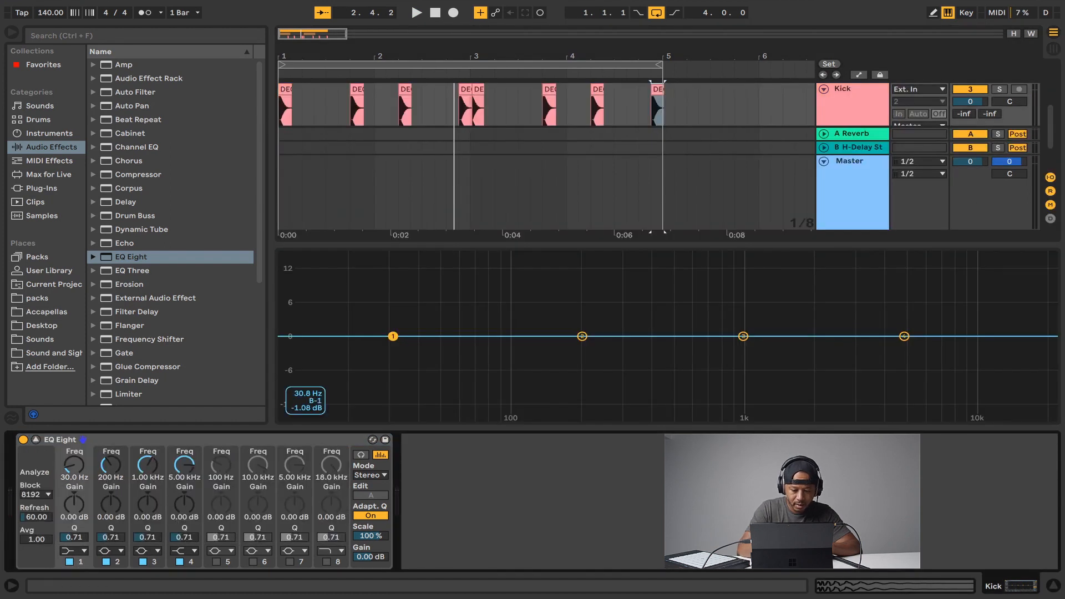
pyautogui.moveTo(393, 336); pyautogui.dragTo(478, 365)
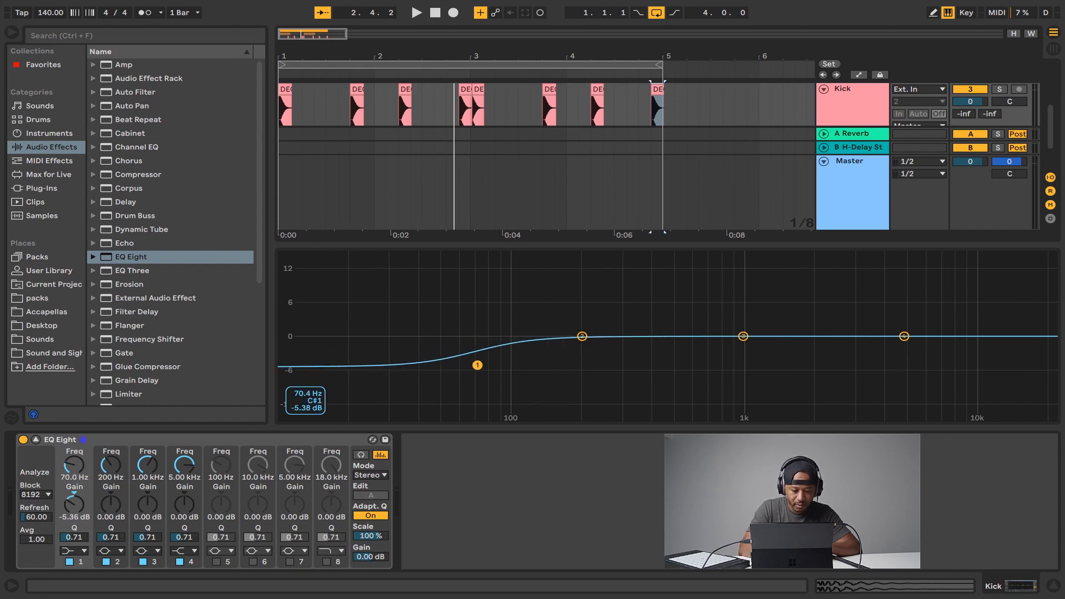
pyautogui.moveTo(478, 366); pyautogui.dragTo(503, 371)
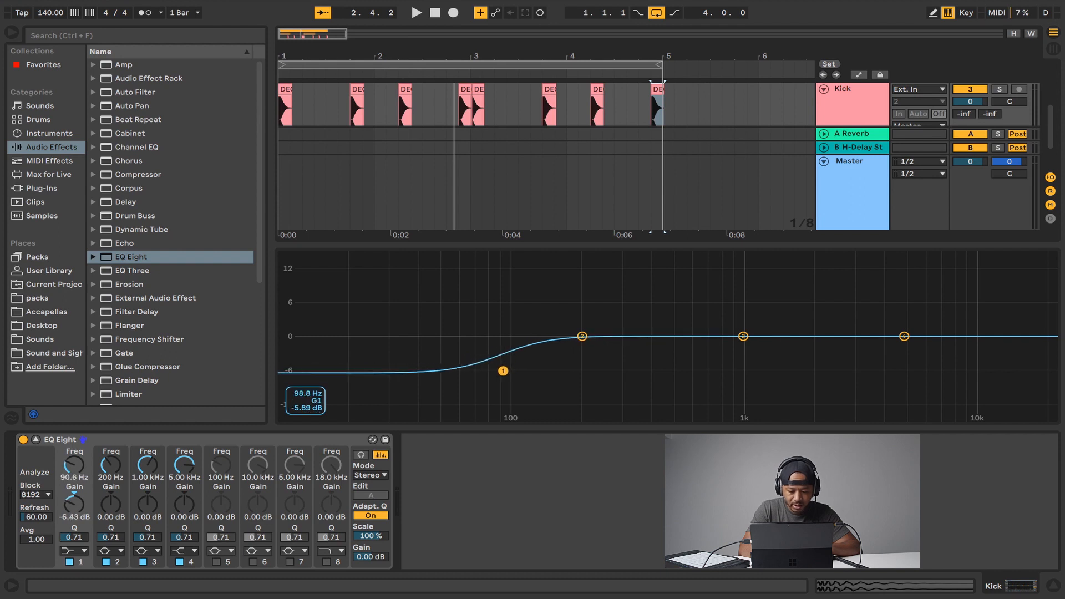
pyautogui.press('space')
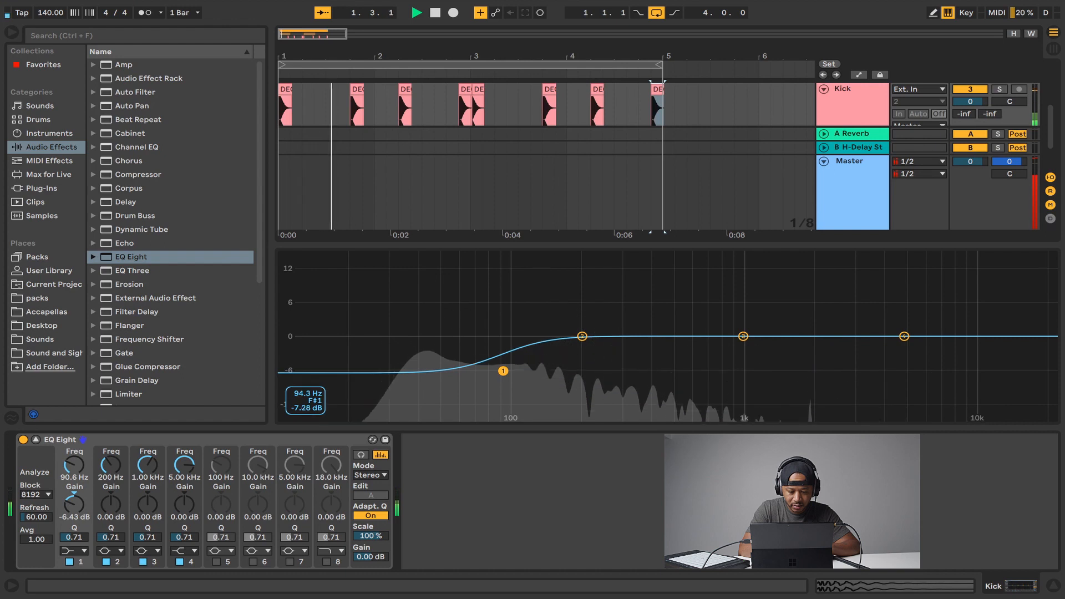
pyautogui.press('space')
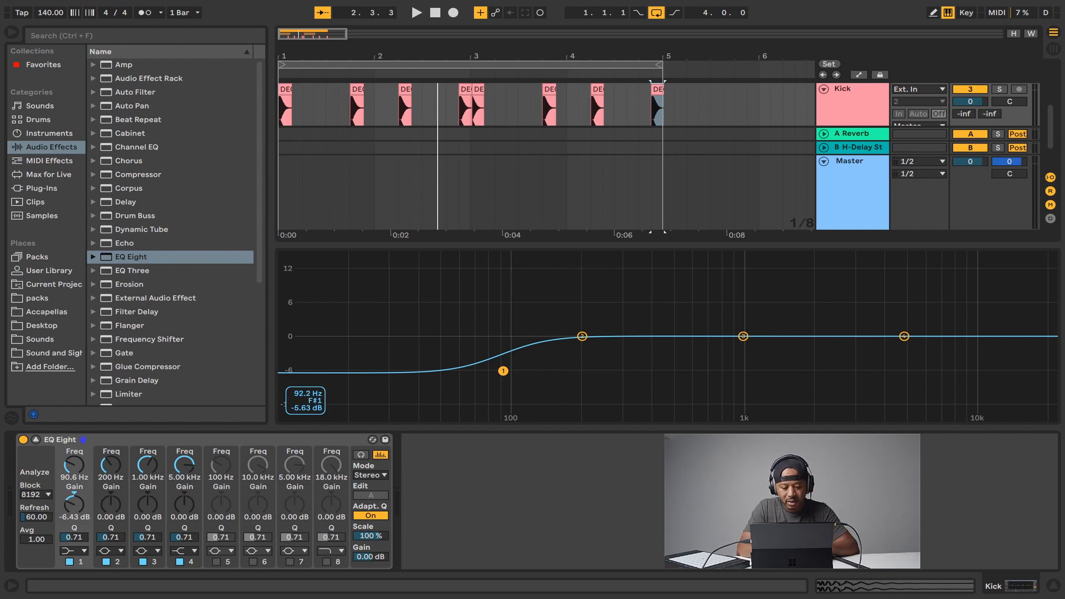
pyautogui.moveTo(503, 372); pyautogui.dragTo(528, 382)
pyautogui.press('space')
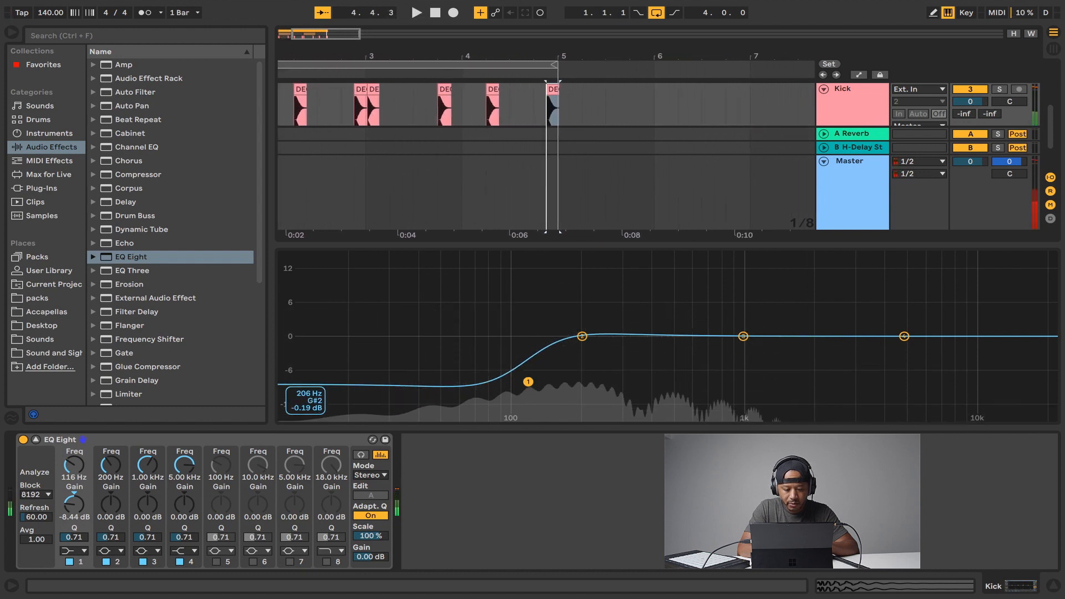
# Boost the Kick's band 2 to about 193 Hz at +3.08 dB, collapse the display, and reselect band 1.
pyautogui.moveTo(582, 336); pyautogui.dragTo(579, 320)
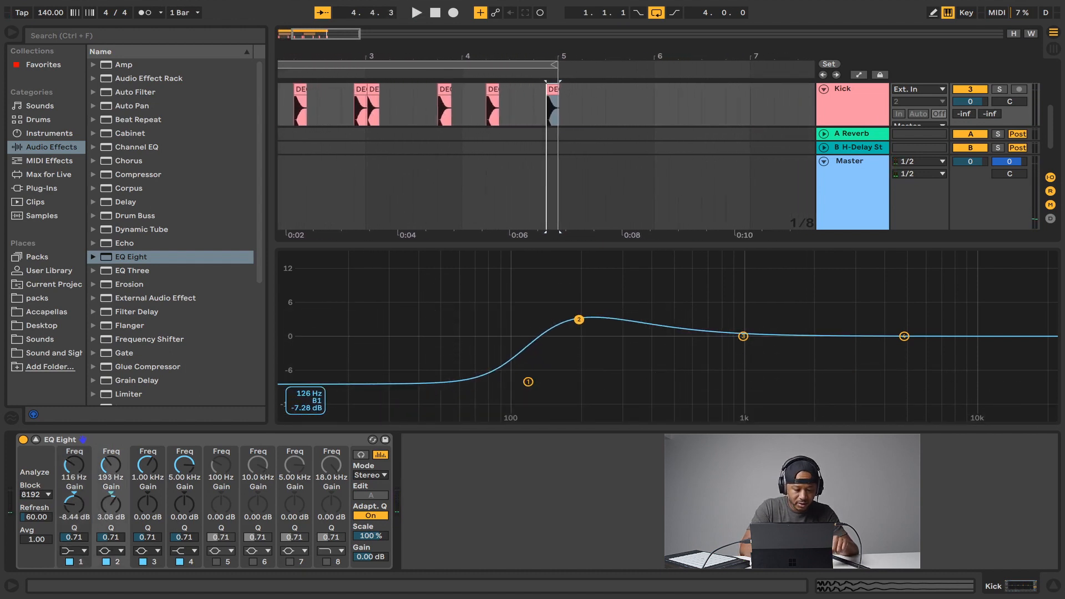
pyautogui.click(35, 439)
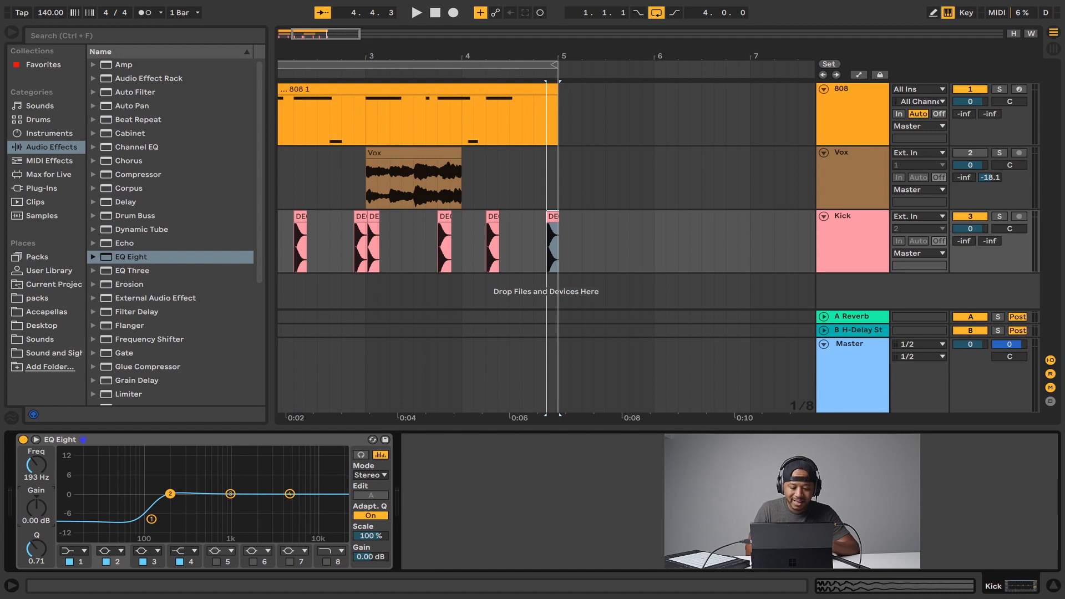
pyautogui.click(152, 519)
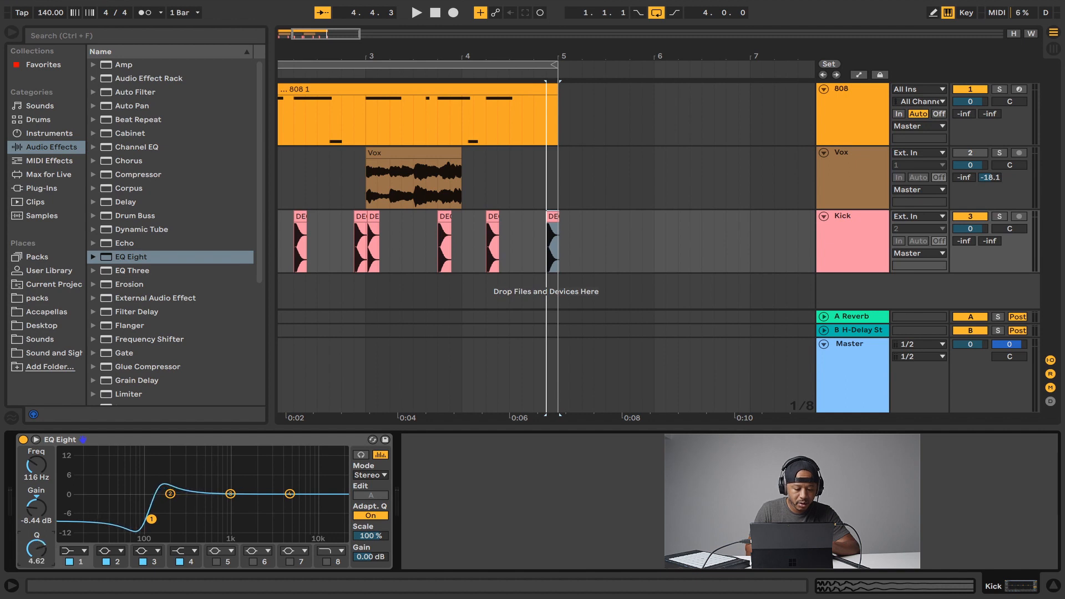
# Play the beat while bypassing and re-enabling the Kick's EQ Eight to compare.
pyautogui.press('space')
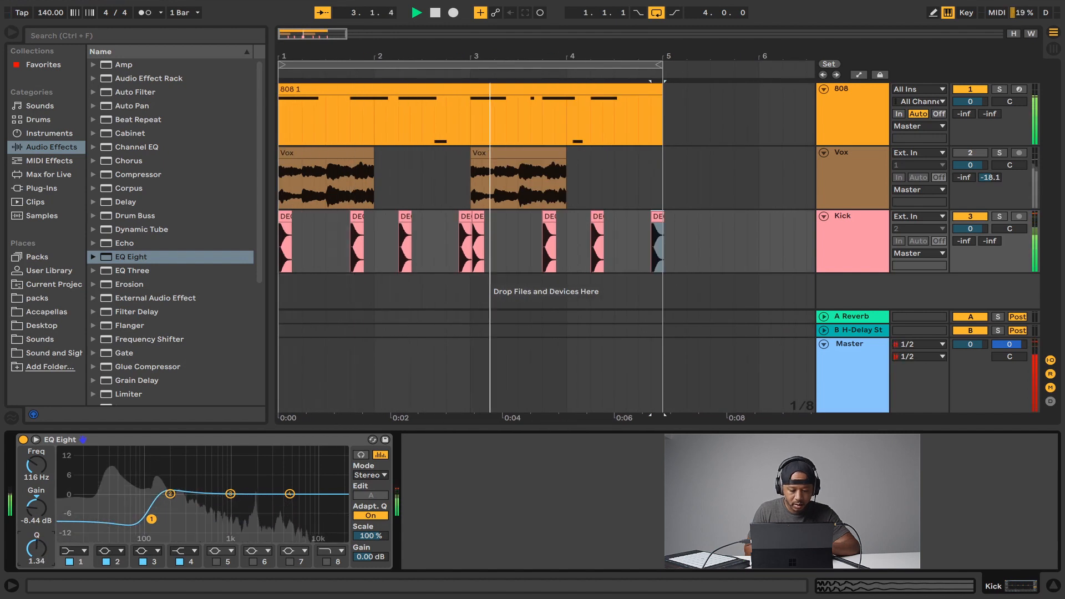
pyautogui.press('space')
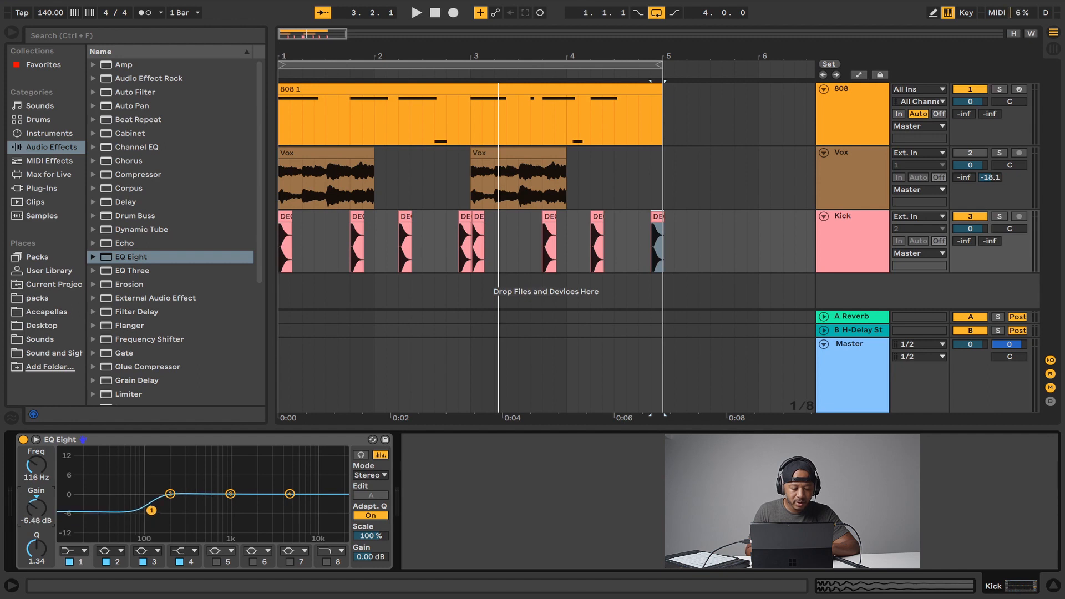
pyautogui.press('space')
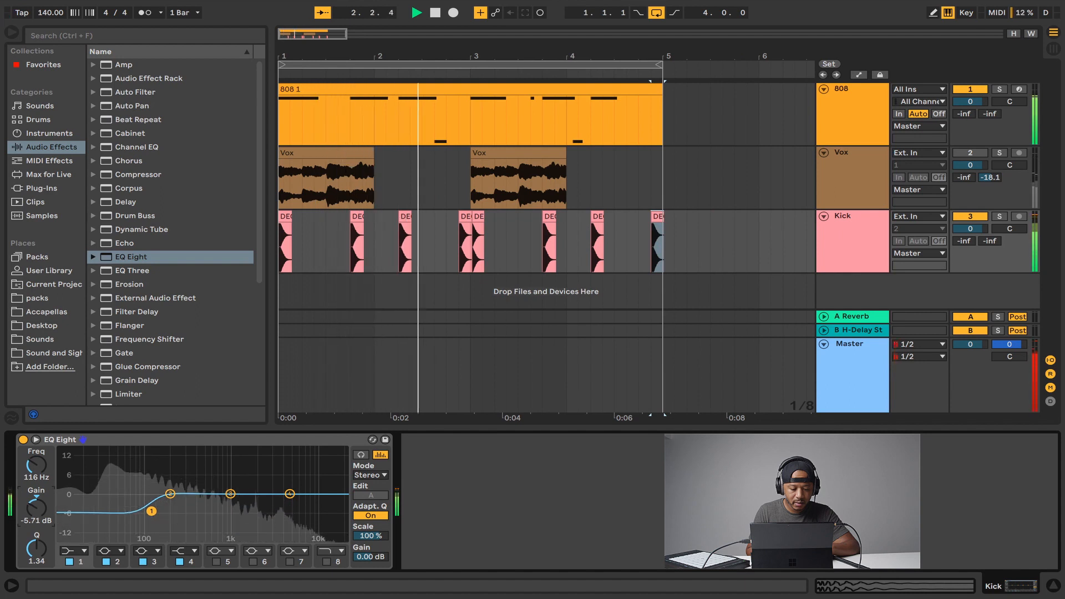
pyautogui.press('space')
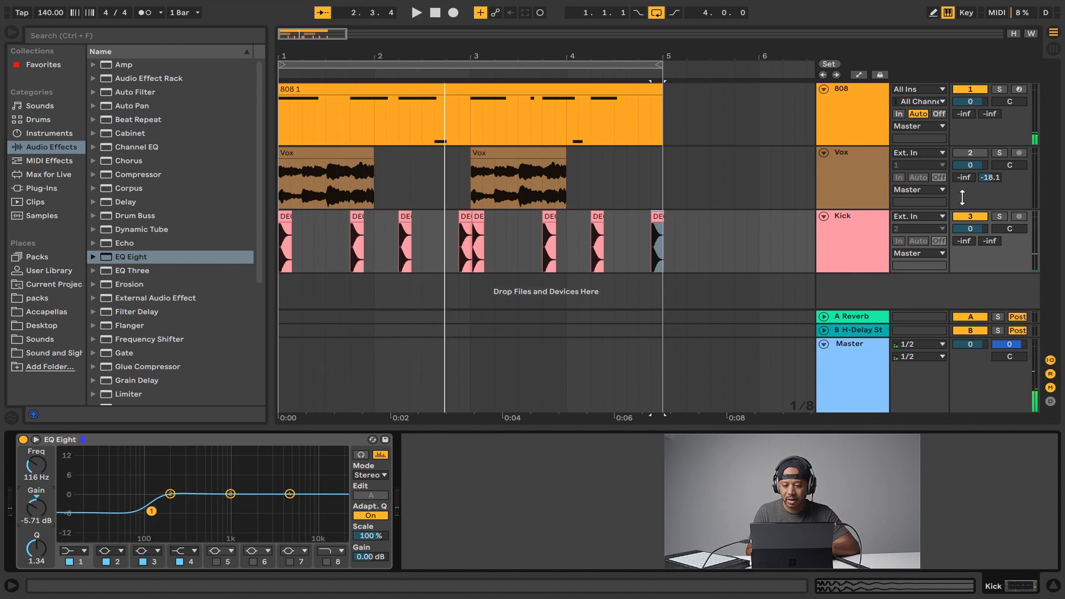
pyautogui.click(23, 439)
pyautogui.press('space')
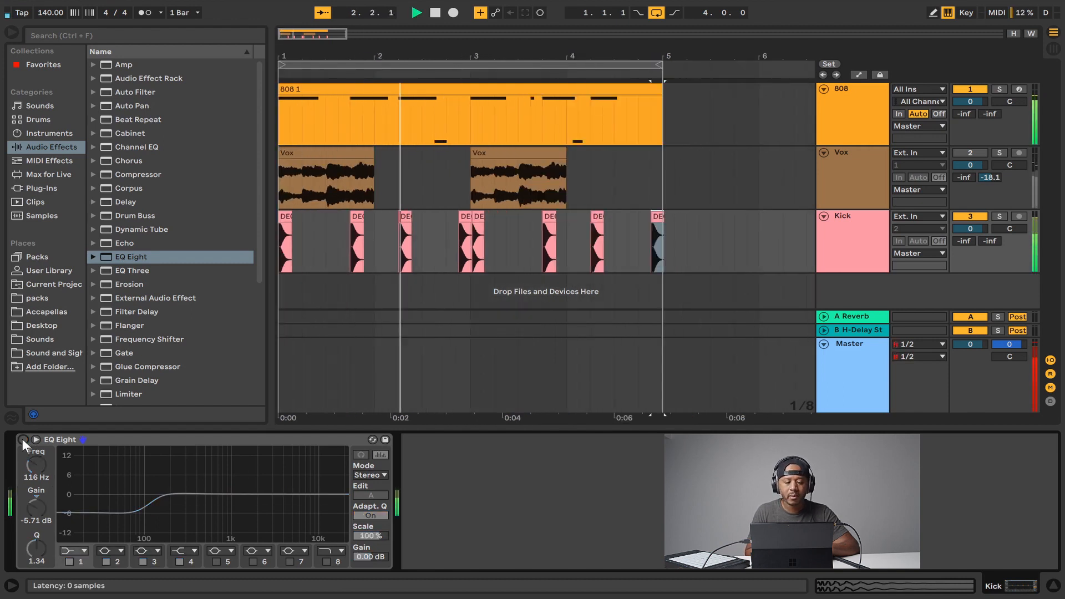
pyautogui.press('space')
pyautogui.click(22, 440)
pyautogui.press('space')
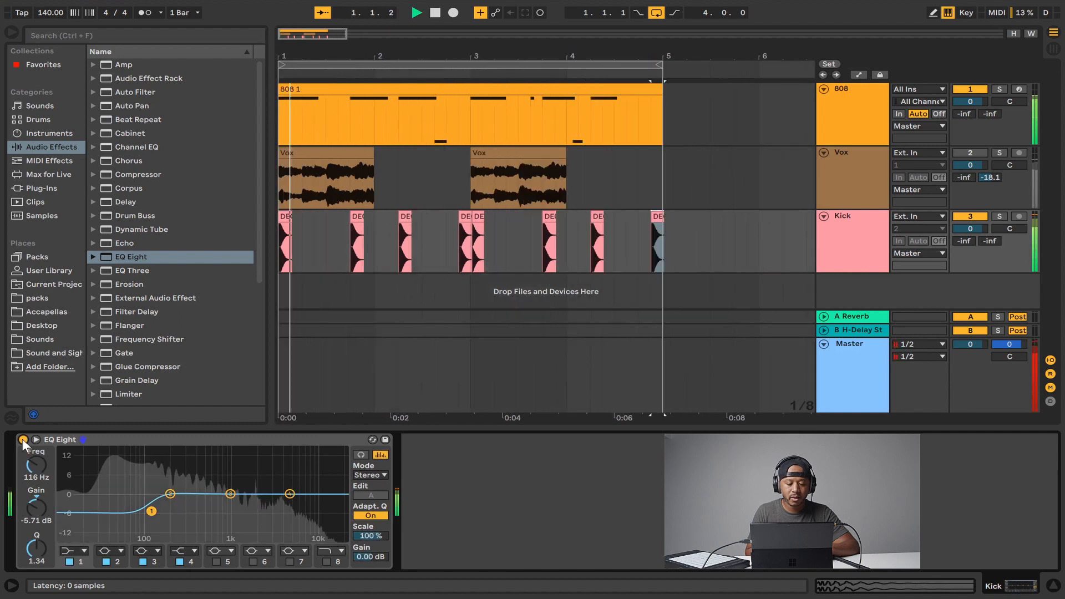
# Select the 808 track and boost its EQ band 1 by 2.62 dB with a Q of 0.10.
pyautogui.click(851, 121)
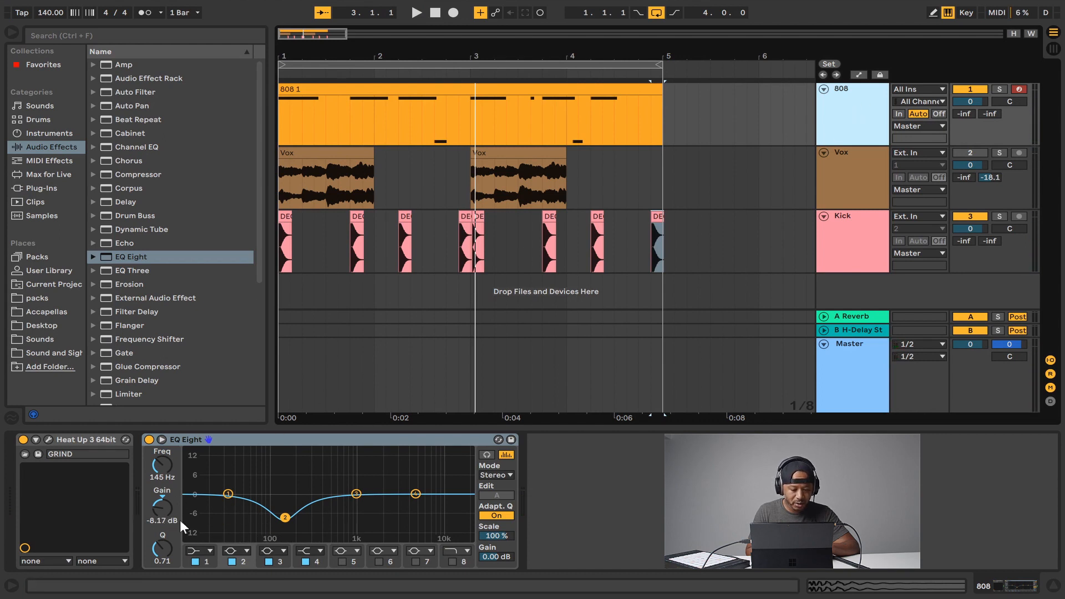
pyautogui.click(207, 560)
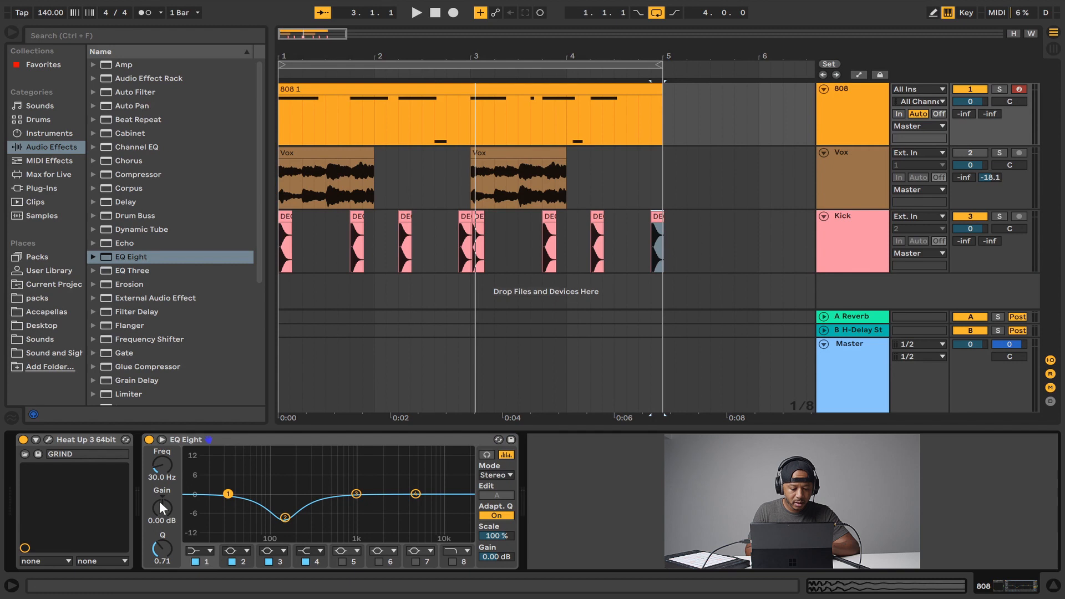
pyautogui.moveTo(158, 501); pyautogui.dragTo(161, 494)
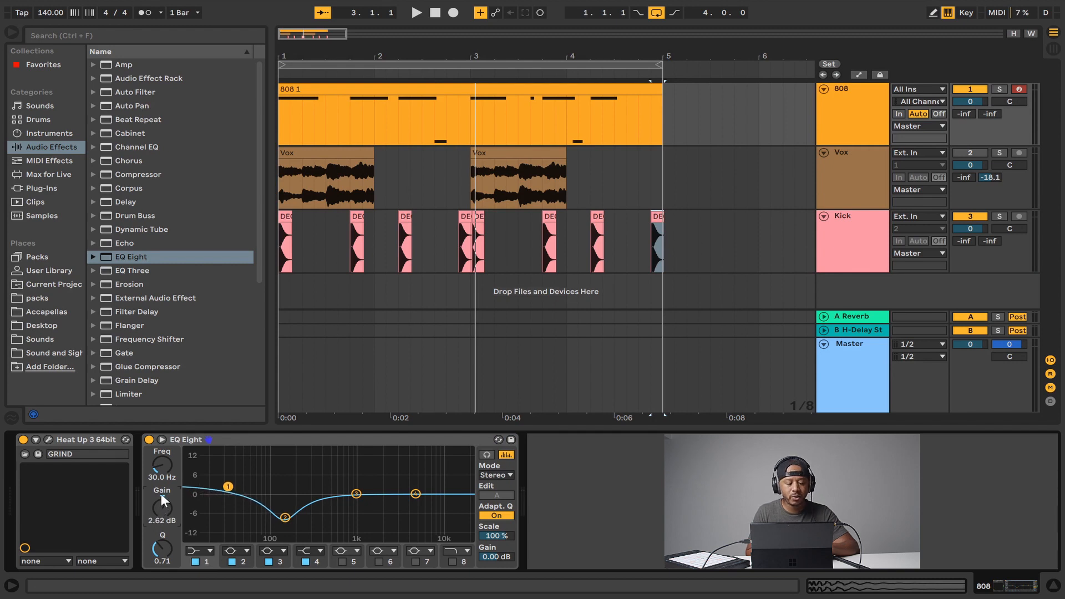
pyautogui.moveTo(162, 546); pyautogui.dragTo(168, 523)
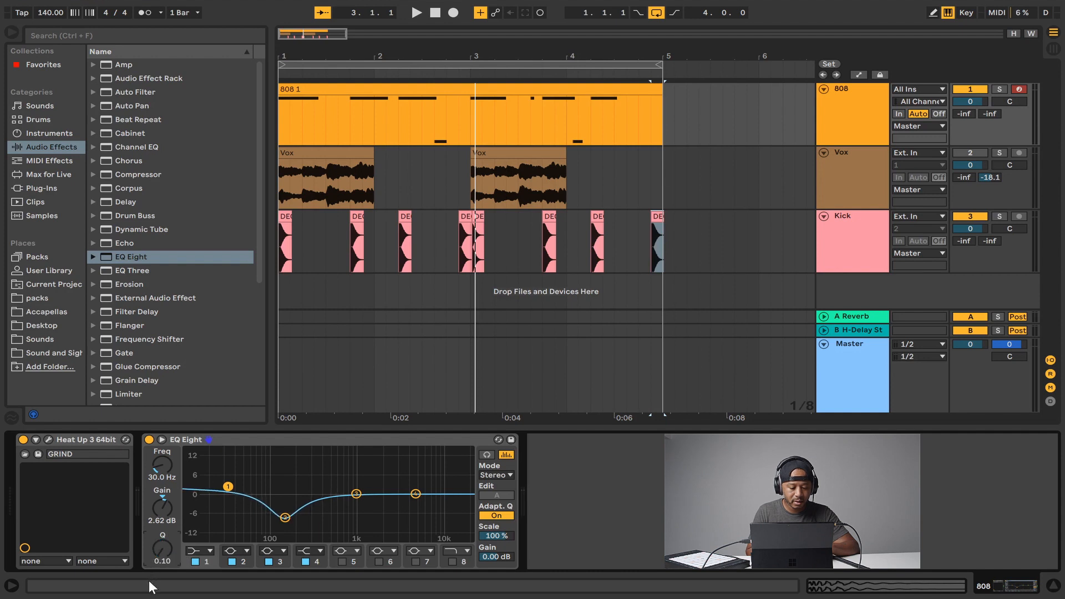
pyautogui.press('space')
# Set the 808's band 1 to 52.0 Hz with a 3.81 dB boost and play it back.
pyautogui.moveTo(161, 518); pyautogui.dragTo(158, 503)
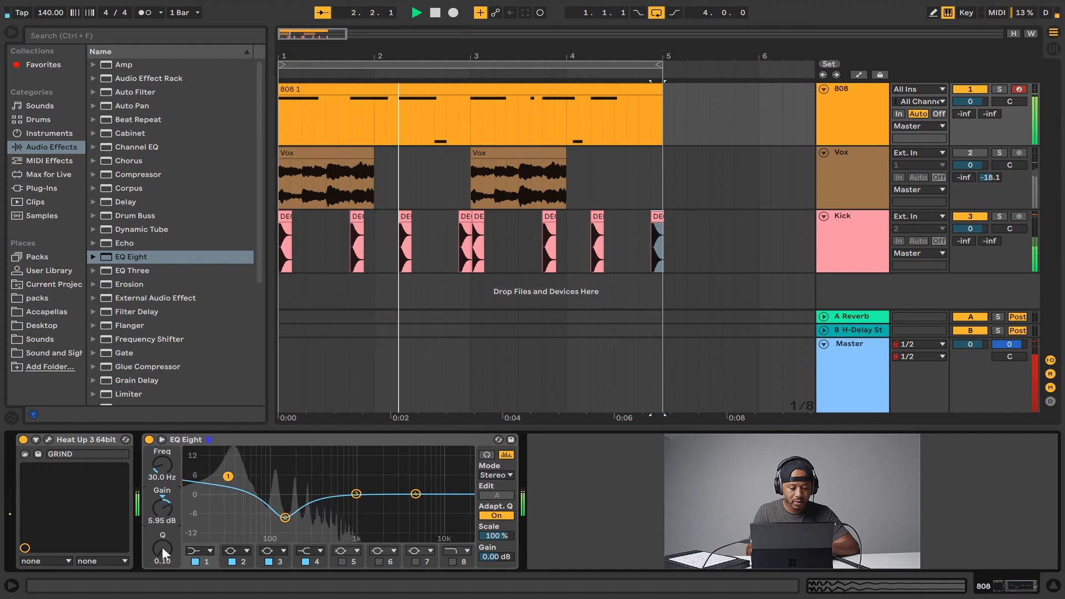
pyautogui.moveTo(162, 547); pyautogui.dragTo(148, 572)
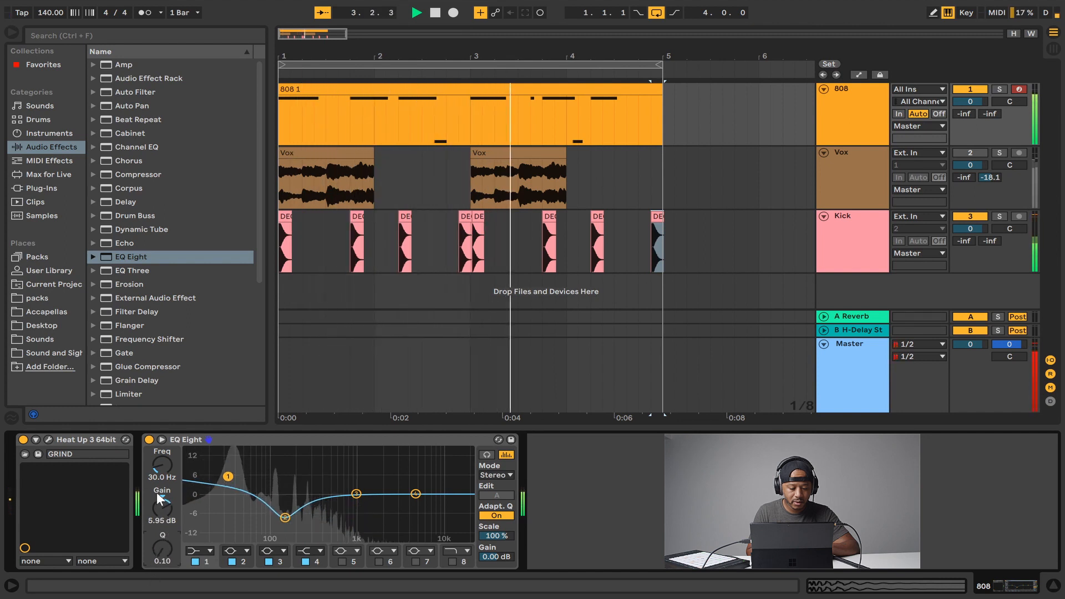
pyautogui.moveTo(165, 465); pyautogui.dragTo(169, 458)
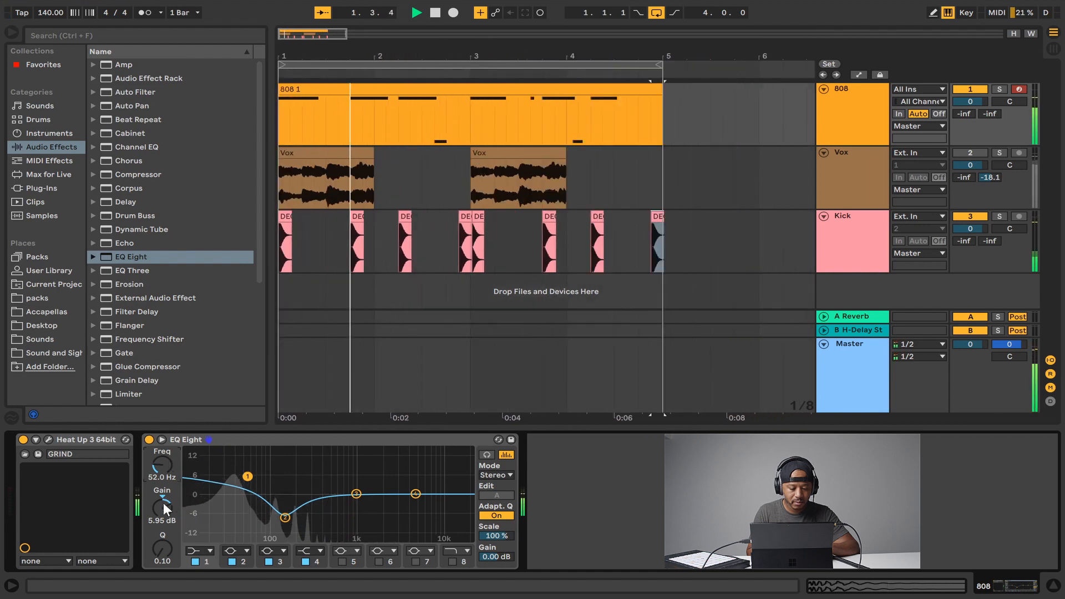
pyautogui.moveTo(163, 505); pyautogui.dragTo(162, 512)
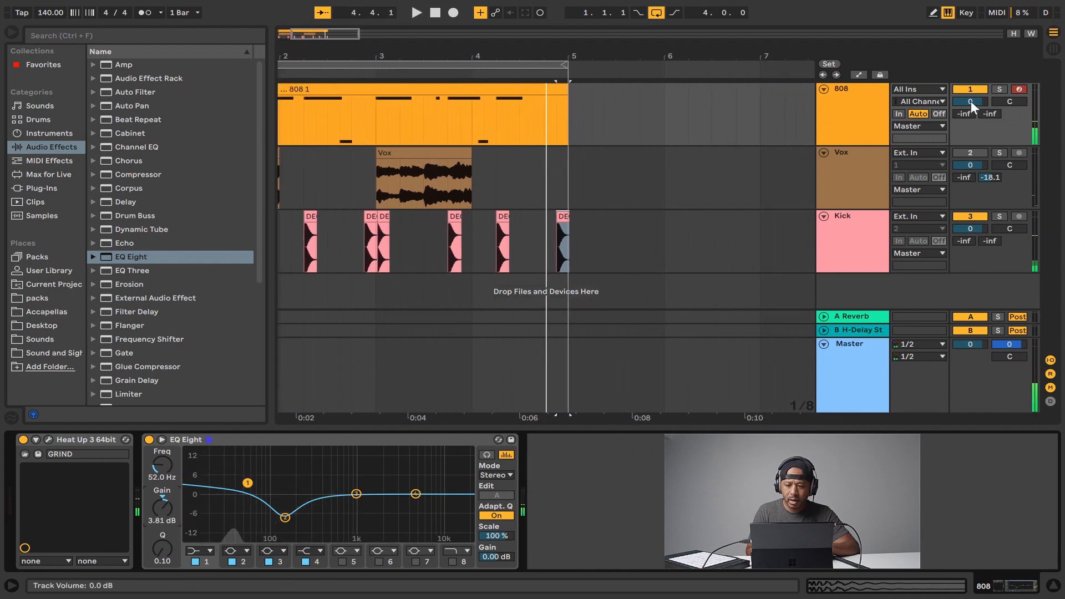
pyautogui.press('space')
# Lower the 808 track volume to -2.0 dB and play the beat.
pyautogui.moveTo(971, 101); pyautogui.dragTo(968, 112)
pyautogui.press('space')
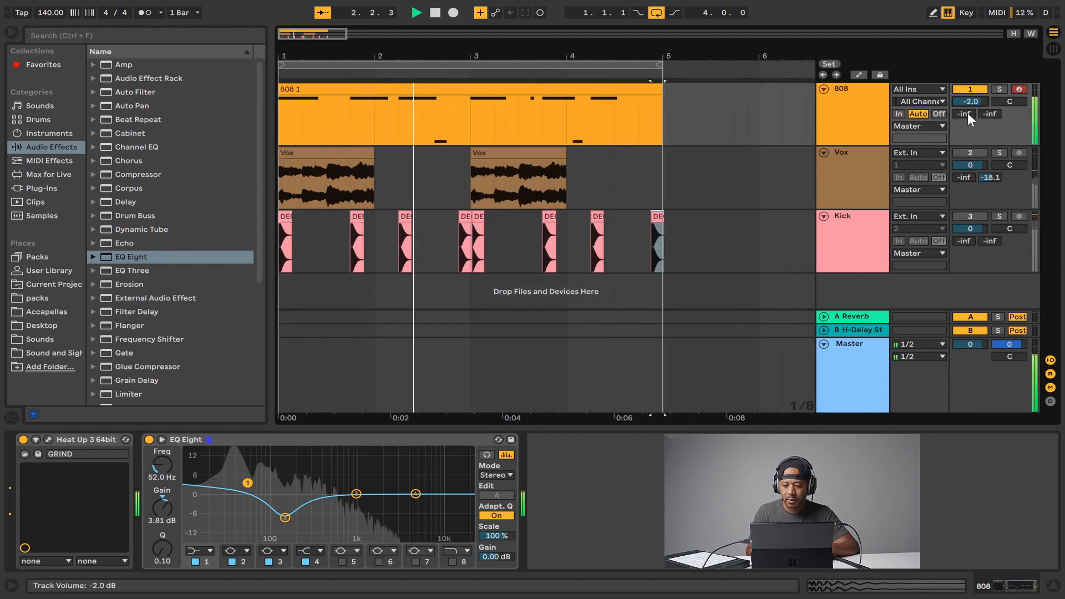
# Lower the Kick track volume to -4.7 dB while the beat plays, then stop playback.
pyautogui.click(968, 218)
pyautogui.moveTo(967, 225); pyautogui.dragTo(965, 248)
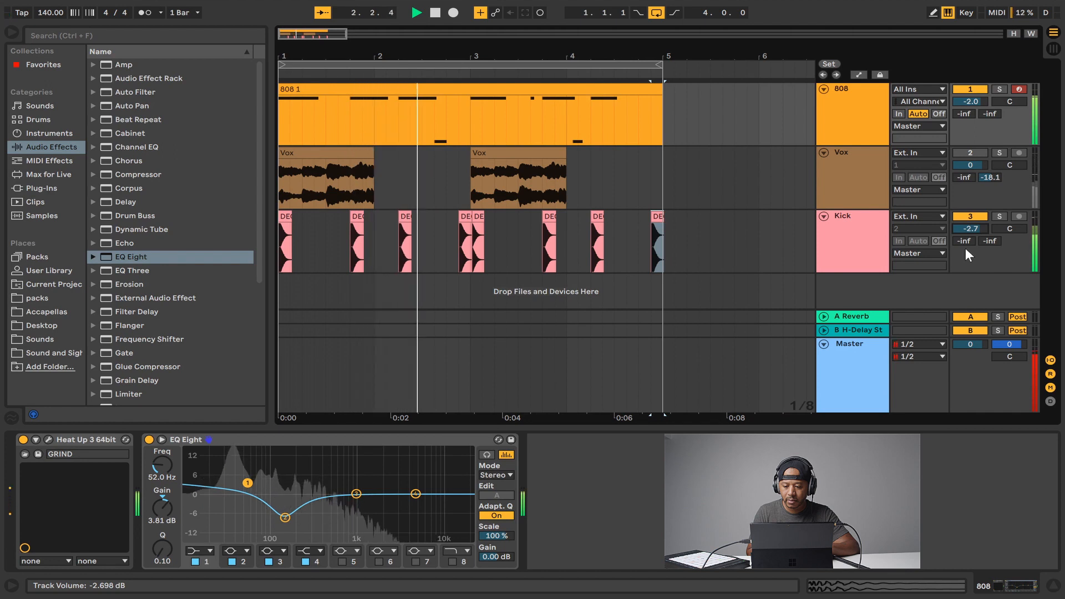
pyautogui.moveTo(974, 225); pyautogui.dragTo(969, 239)
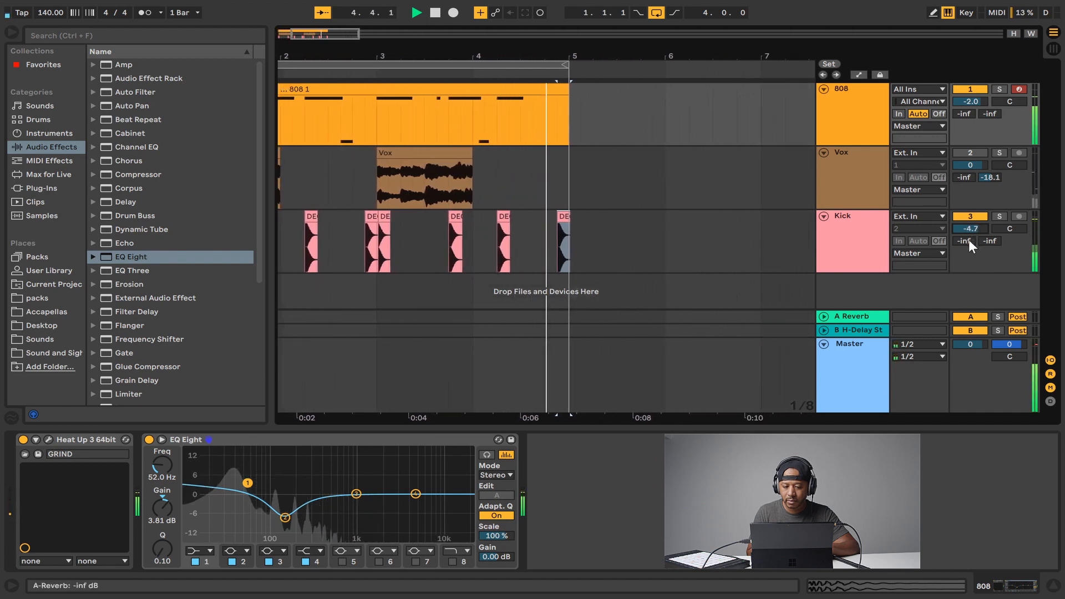
pyautogui.press('space')
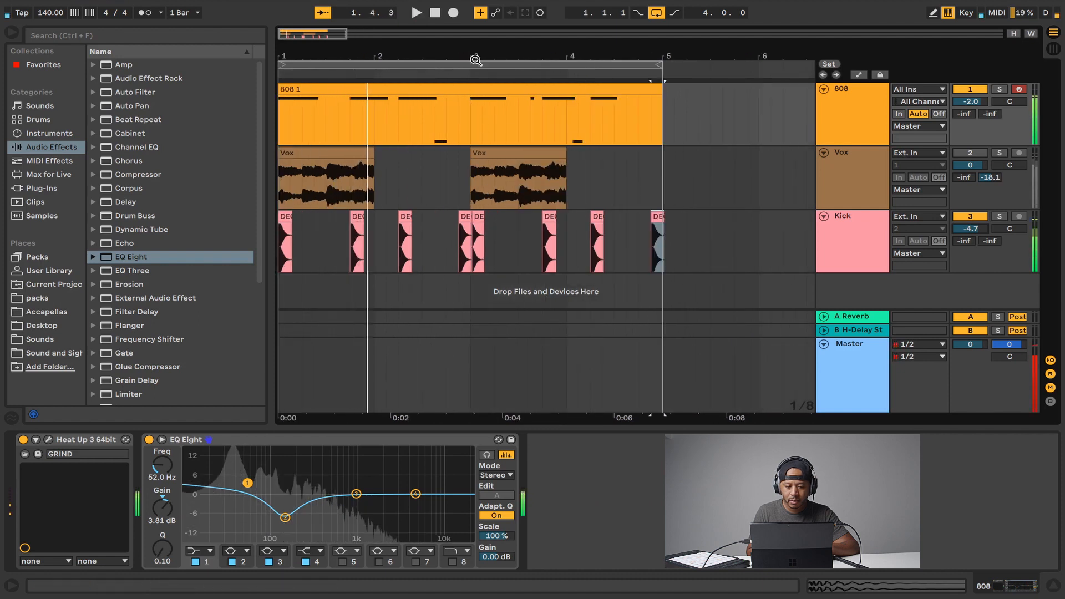
# Play the beat while bypassing and re-enabling the Kick's and 808's EQ Eight devices to compare them.
pyautogui.moveTo(475, 55); pyautogui.dragTo(421, 138)
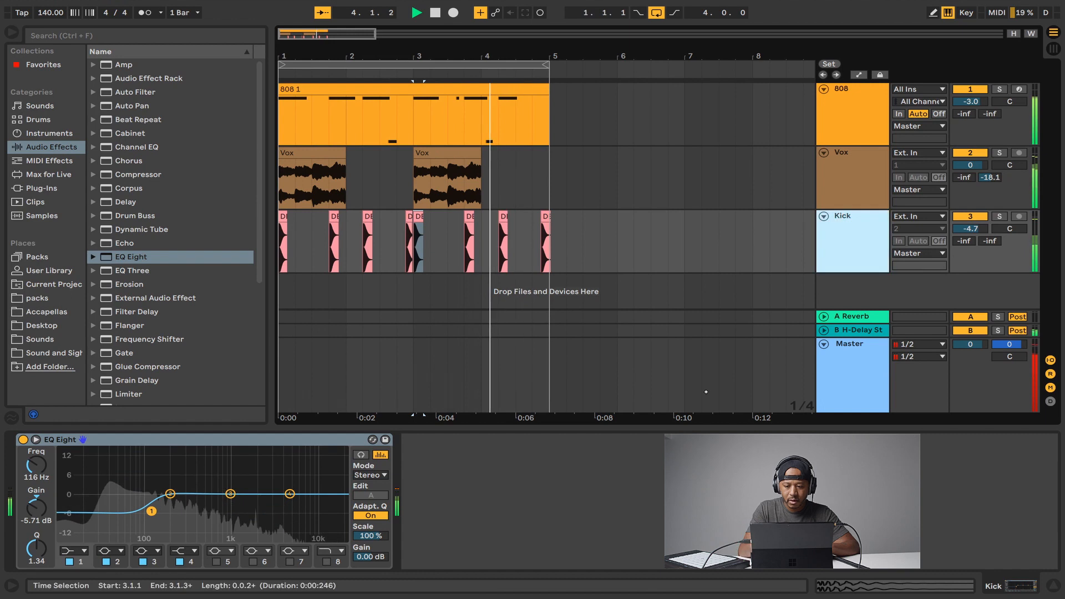
pyautogui.press('space')
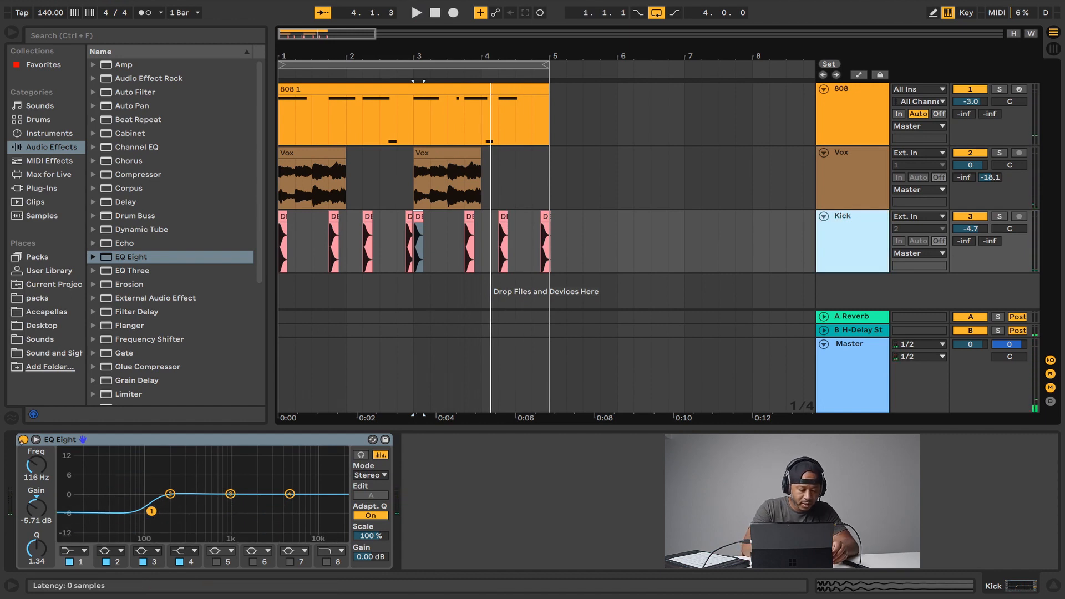
pyautogui.click(23, 440)
pyautogui.click(841, 106)
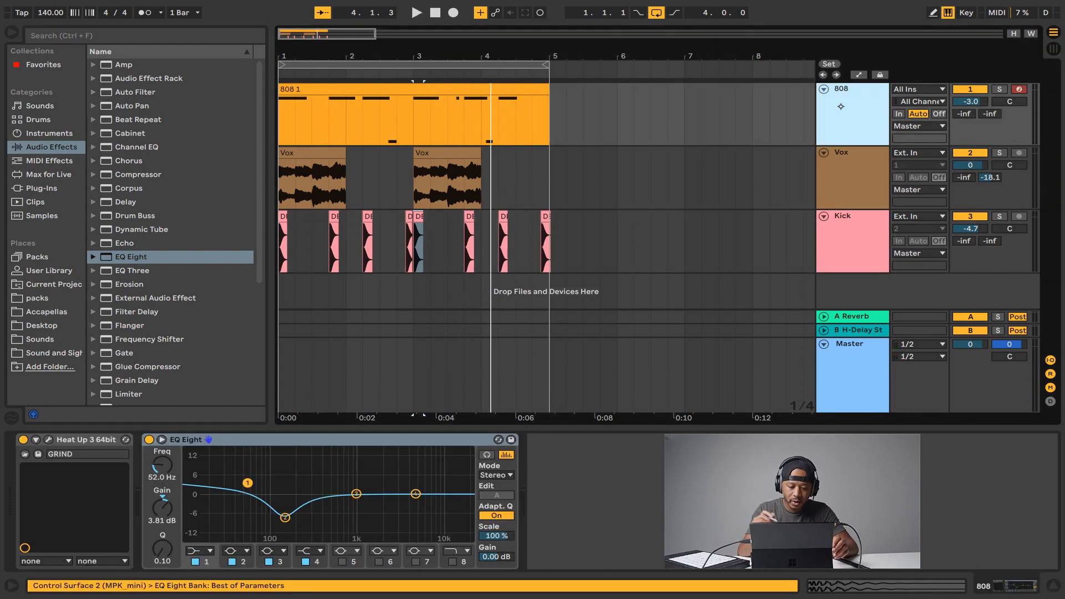
pyautogui.click(149, 439)
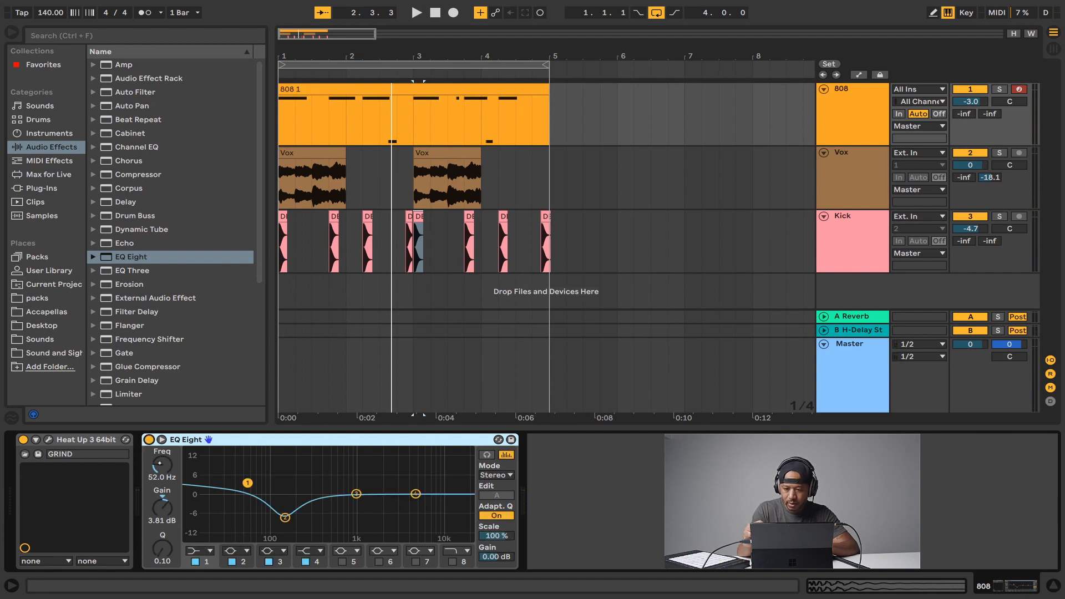
pyautogui.click(843, 244)
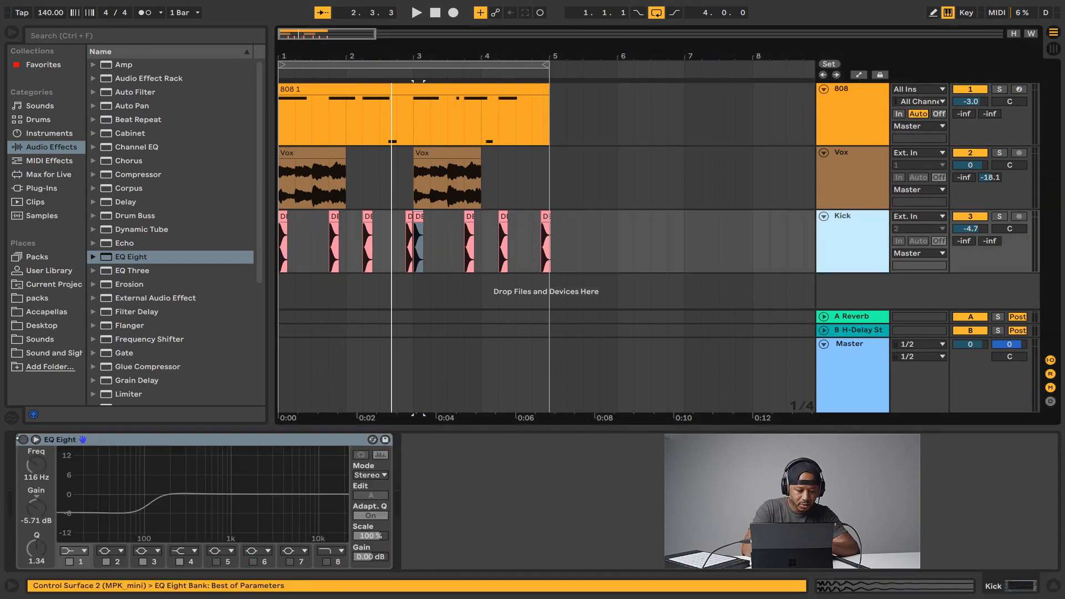
# Play the beat and lower the Vox track volume to -3.6 dB.
pyautogui.press('space')
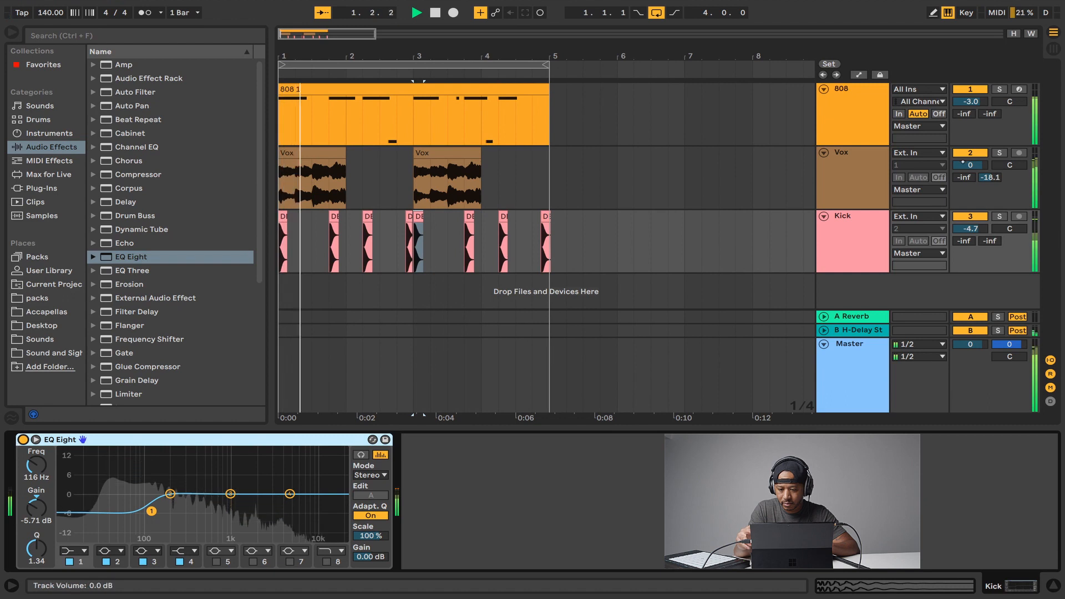
pyautogui.moveTo(971, 165); pyautogui.dragTo(973, 186)
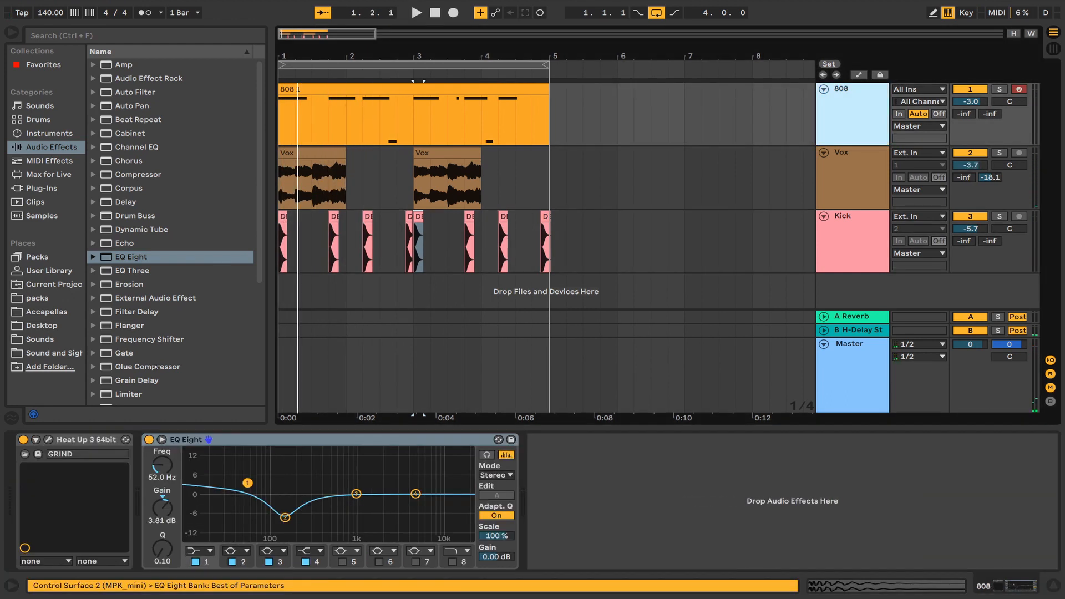
# Add a Glue Compressor after the EQ Eight on the 808 track and audition it.
pyautogui.moveTo(200, 367); pyautogui.dragTo(581, 497)
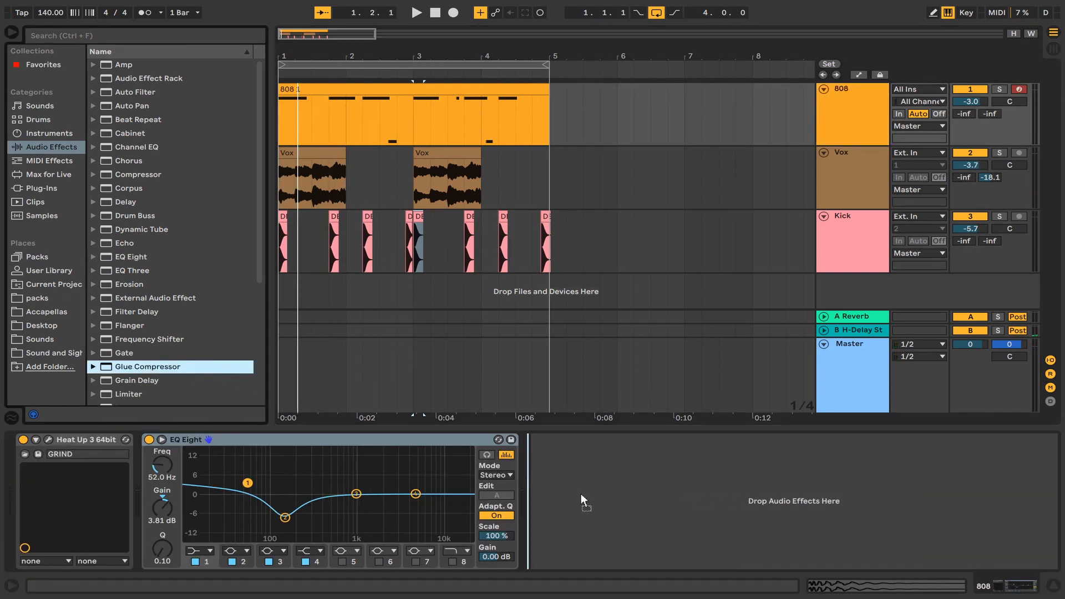
pyautogui.press('space')
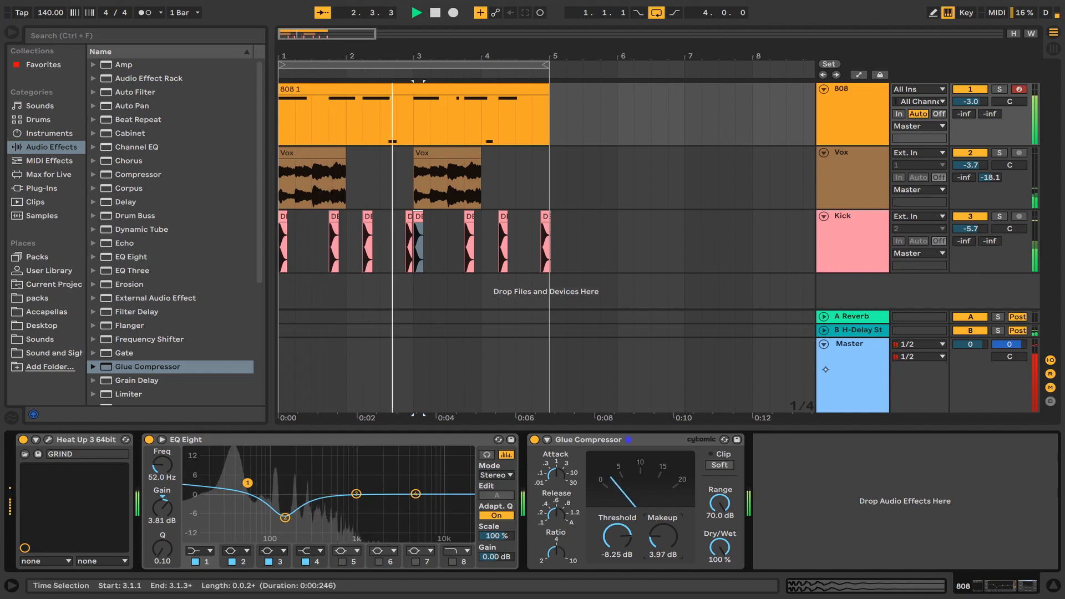
pyautogui.press('space')
# Select the Kick track and toggle the Soft clip option on its Glue Compressor during playback.
pyautogui.click(856, 247)
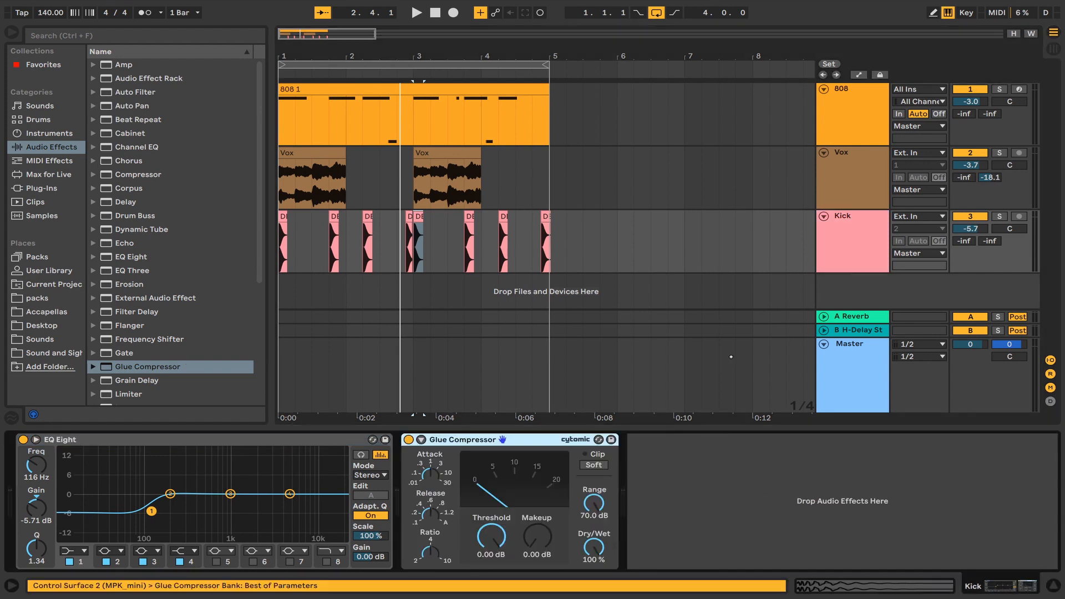
pyautogui.press('space')
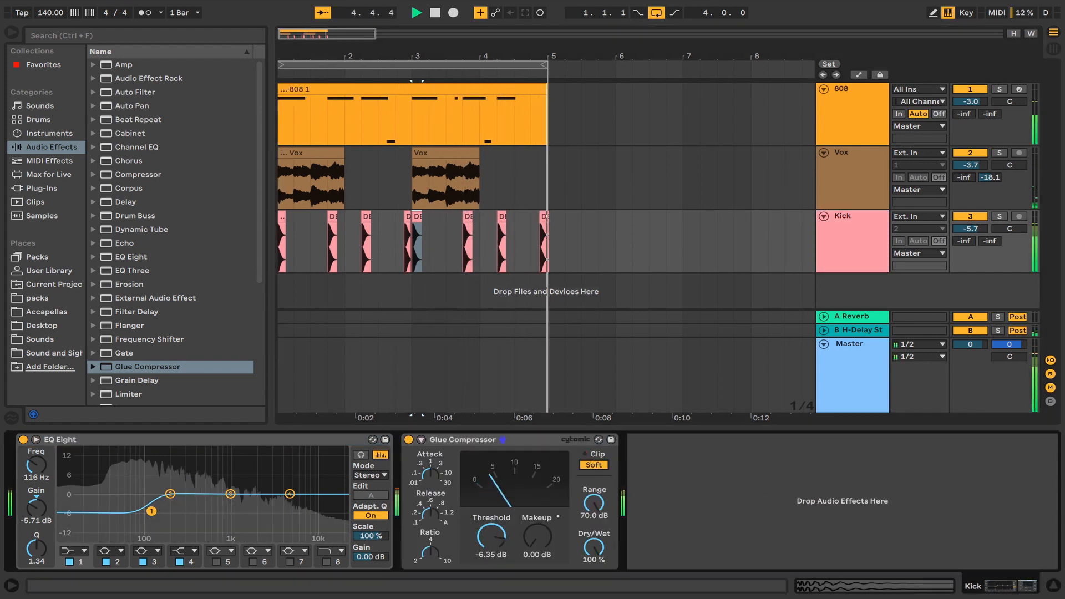
pyautogui.click(593, 465)
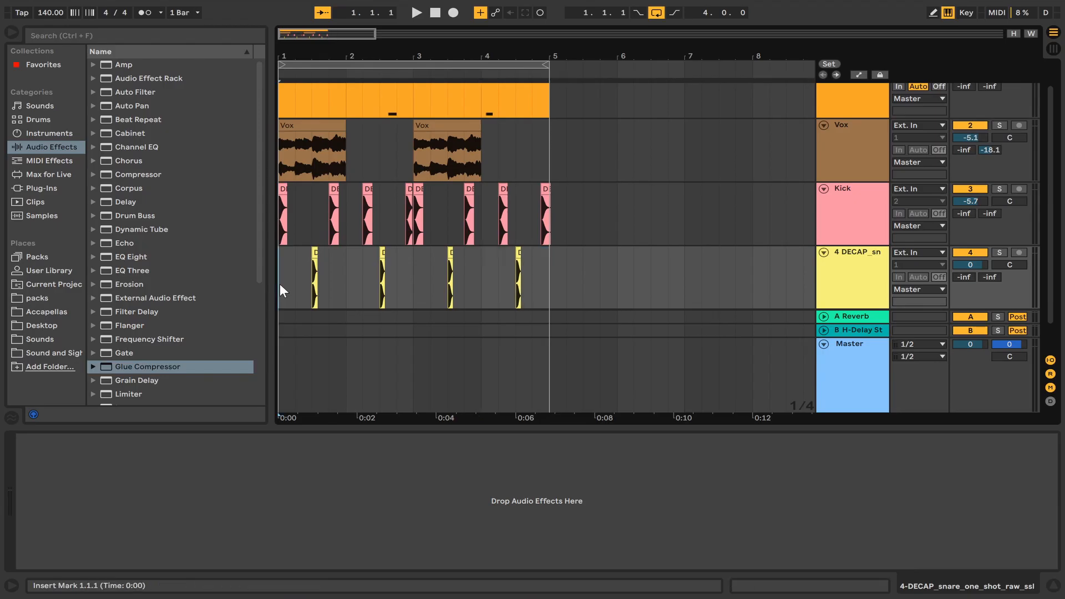
# Play the beat and lower the 4 DECAP_sn snare track volume to -3.2 dB.
pyautogui.press('space')
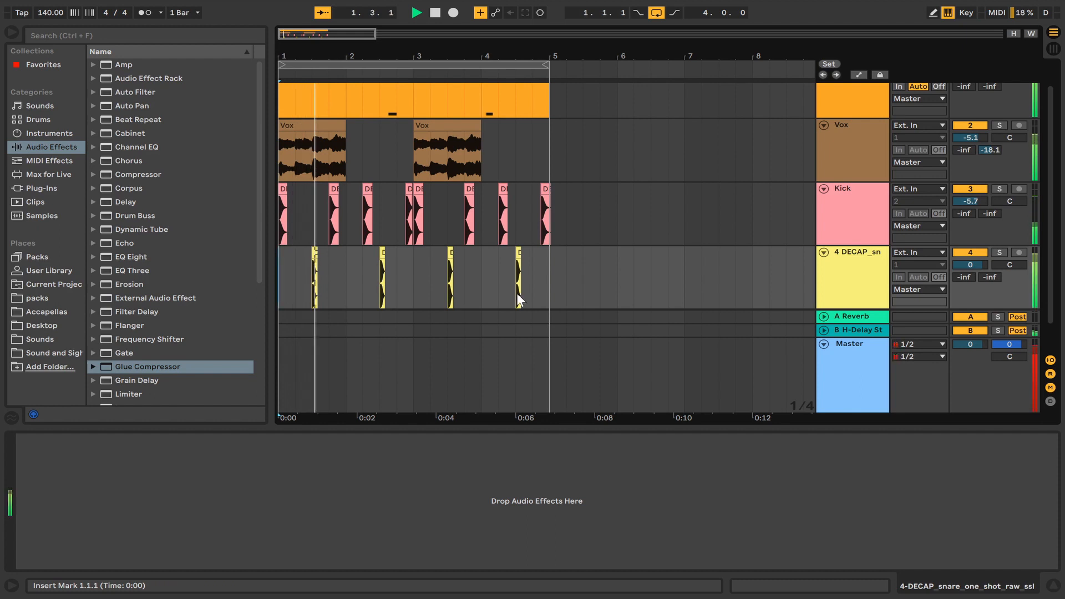
pyautogui.moveTo(966, 261); pyautogui.dragTo(965, 287)
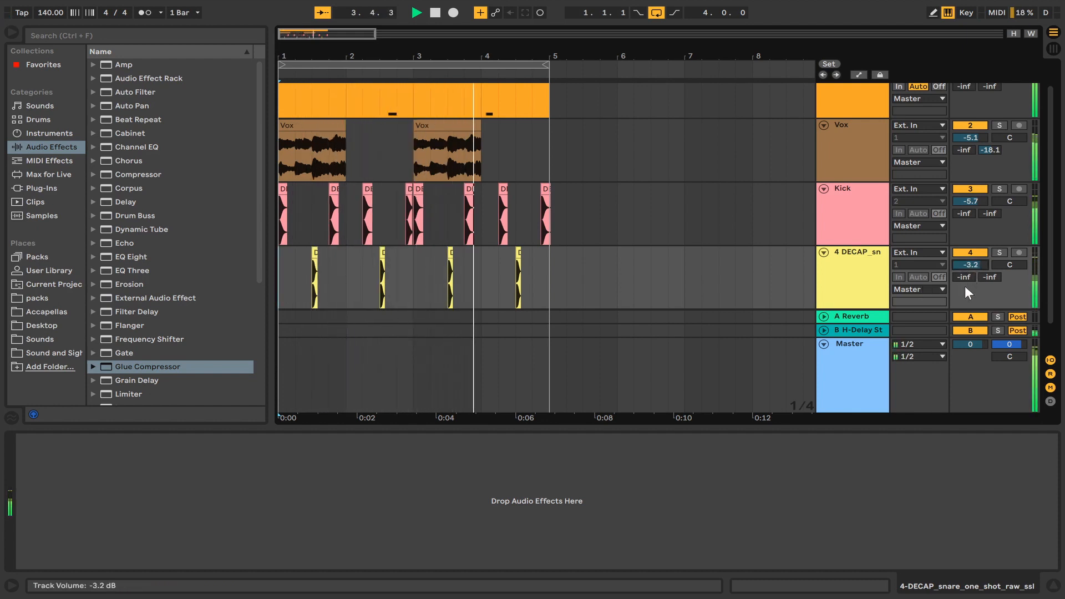